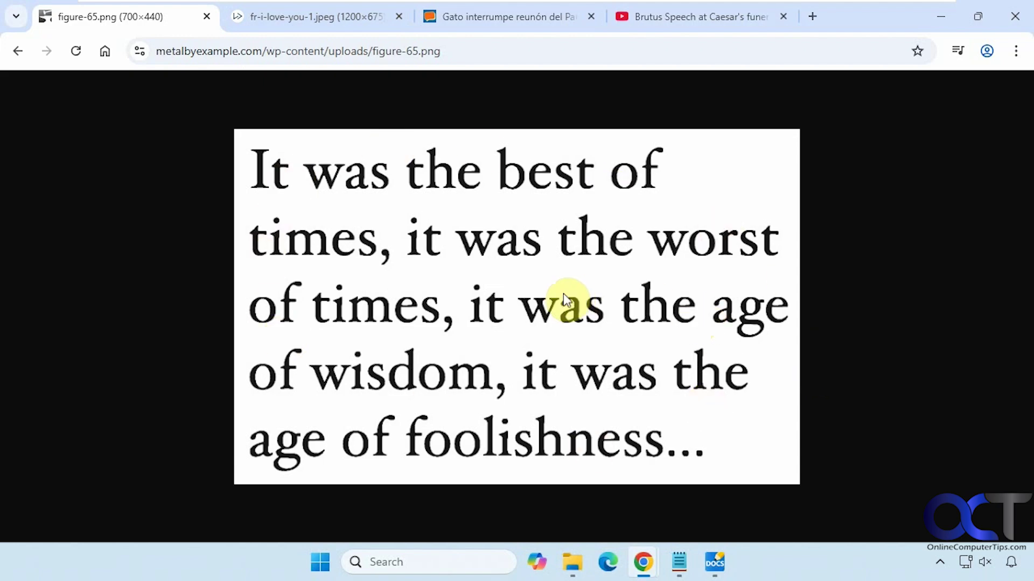
- Start a Google Lens search with the whole Dickens quote image as the search area
{"action": "left_click_drag", "start_coordinate": [507, 315], "coordinate": [469, 307]}
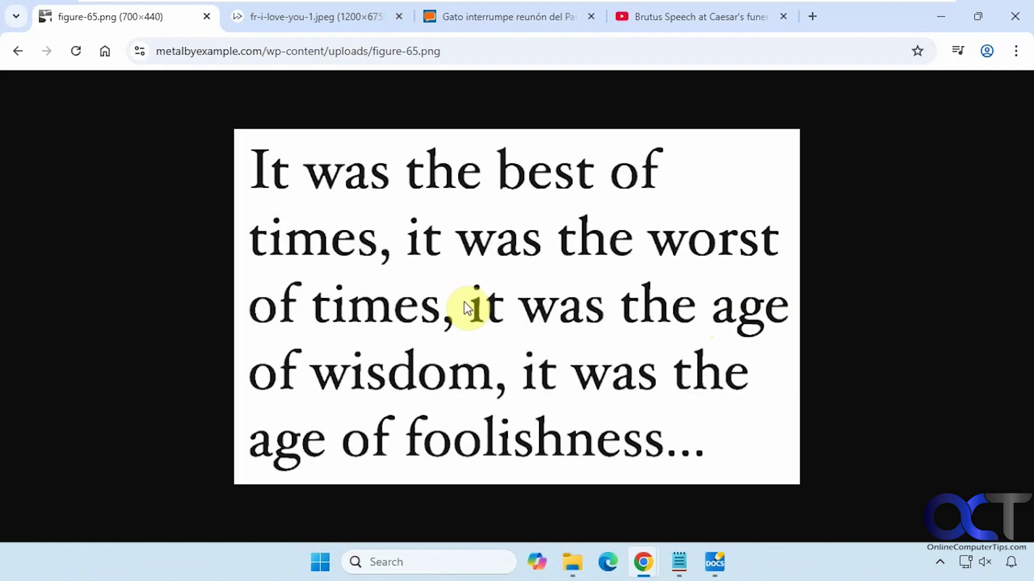
{"action": "right_click", "coordinate": [440, 281]}
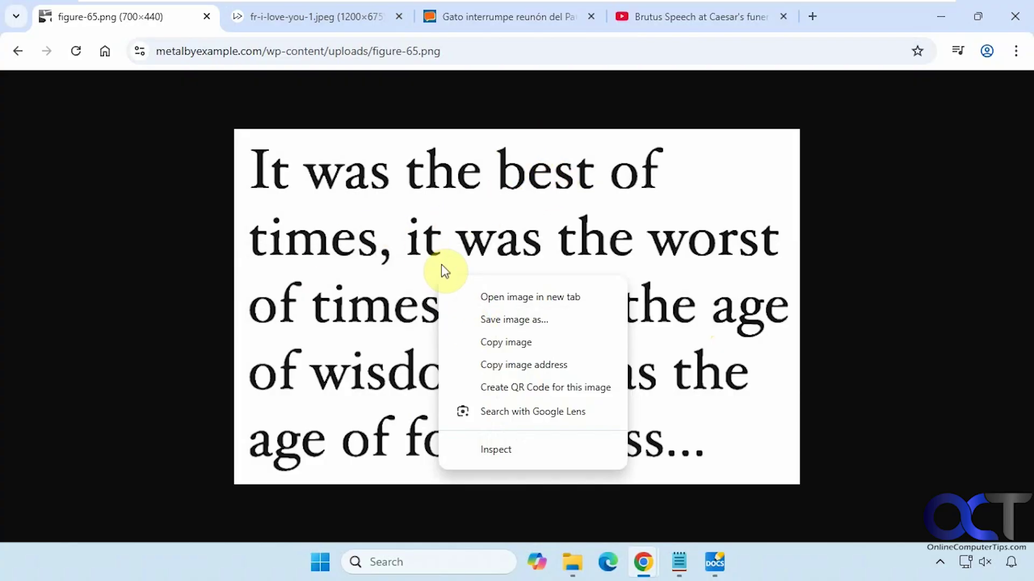
{"action": "left_click", "coordinate": [606, 51]}
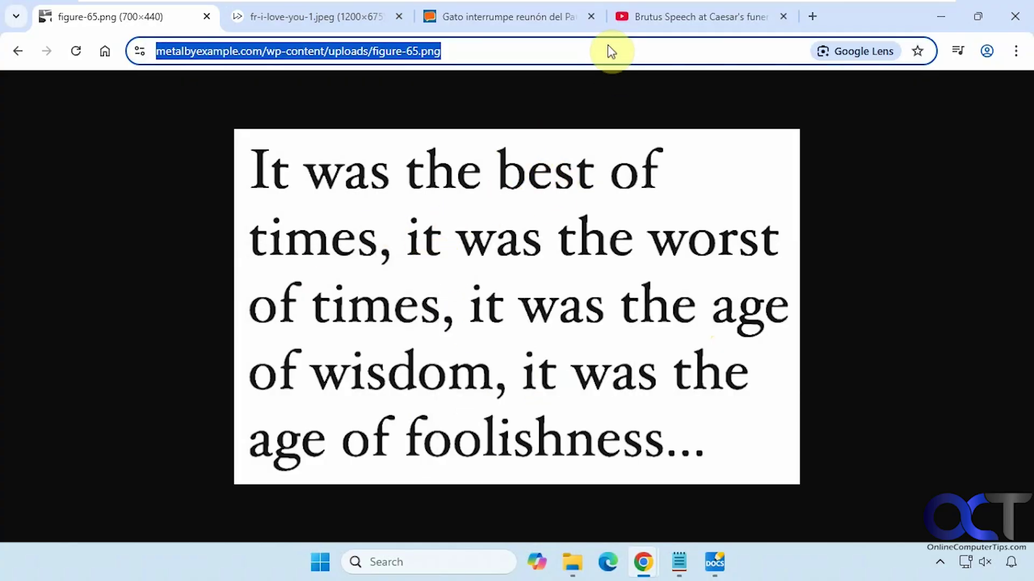
{"action": "left_click", "coordinate": [849, 52]}
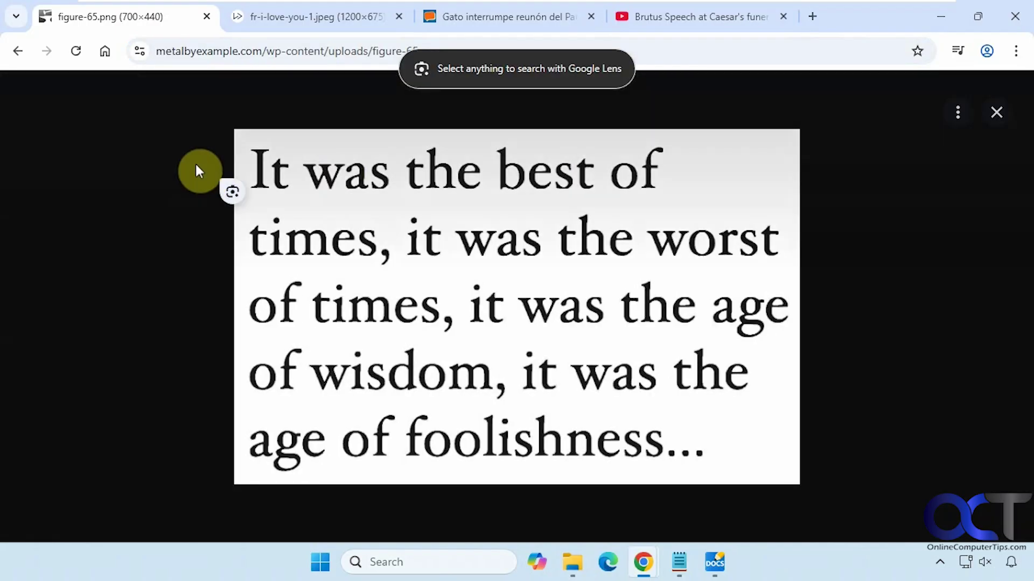
{"action": "left_click_drag", "start_coordinate": [240, 140], "coordinate": [786, 468]}
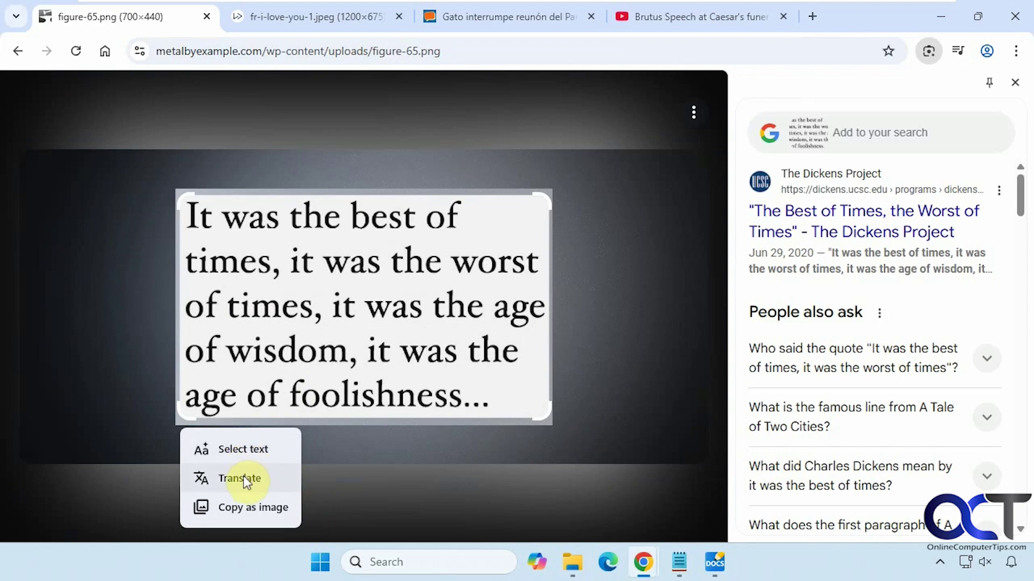
- Select and copy the quote's recognised text, then bring up the blank Docs+ document
{"action": "left_click", "coordinate": [248, 451]}
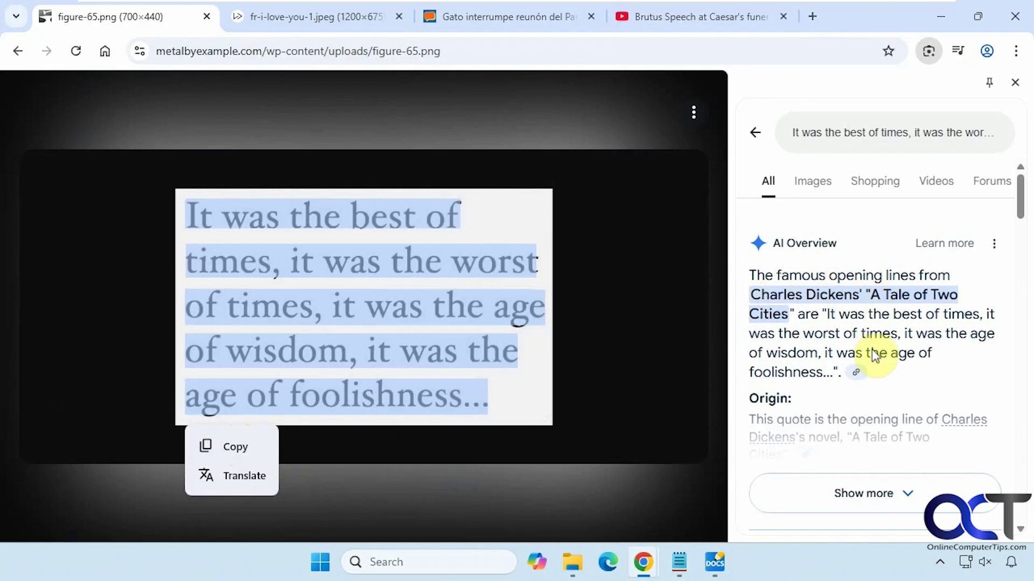
{"action": "scroll", "coordinate": [875, 355], "scroll_direction": "down", "scroll_amount": 8}
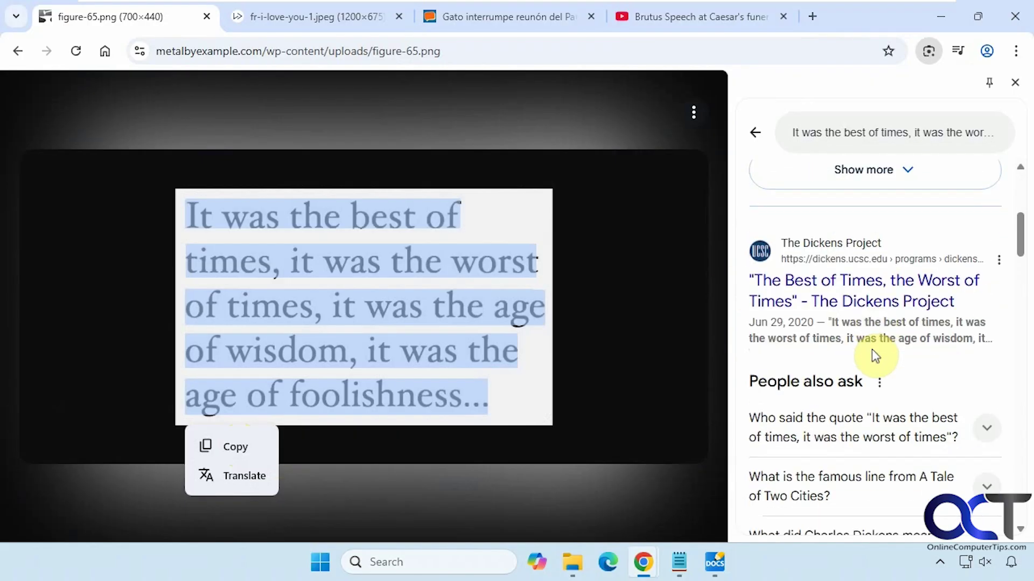
{"action": "scroll", "coordinate": [877, 366], "scroll_direction": "down", "scroll_amount": 3}
{"action": "scroll", "coordinate": [876, 368], "scroll_direction": "up", "scroll_amount": 10}
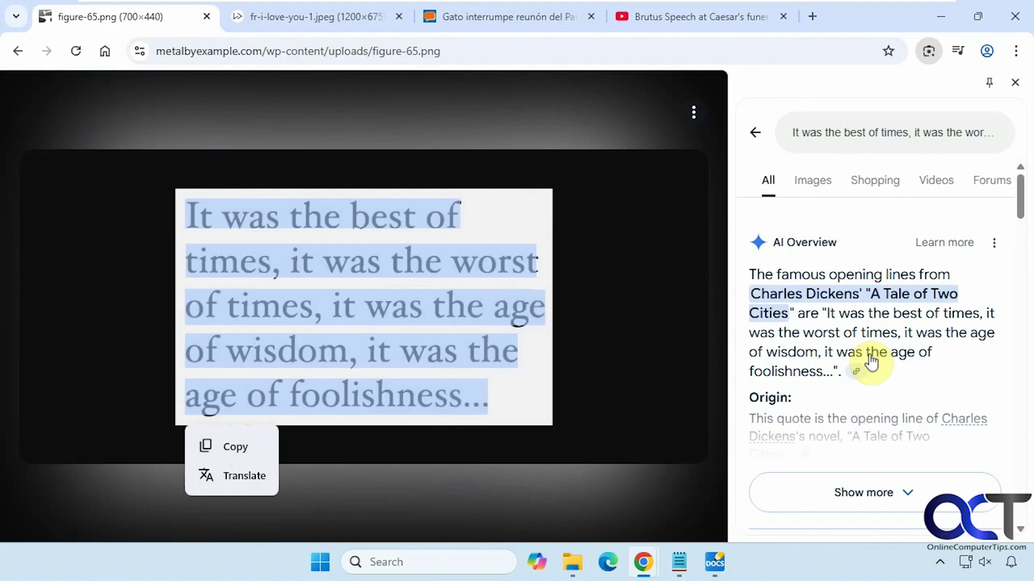
{"action": "left_click", "coordinate": [241, 449]}
{"action": "left_click", "coordinate": [719, 567]}
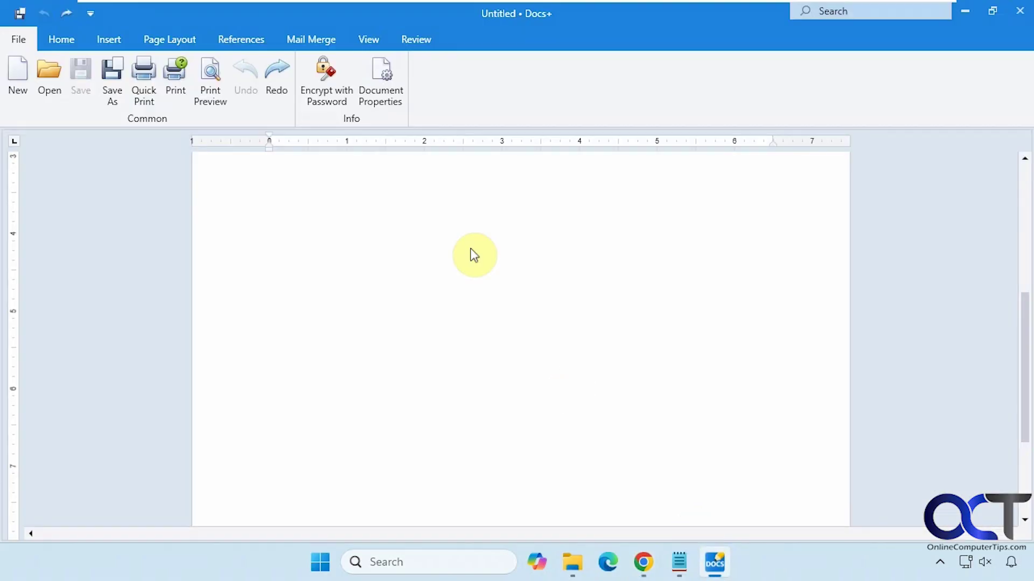
- Paste the Dickens quote into the blank Docs+ document, then go back to Chrome's Lens results
{"action": "key", "text": "ctrl+v"}
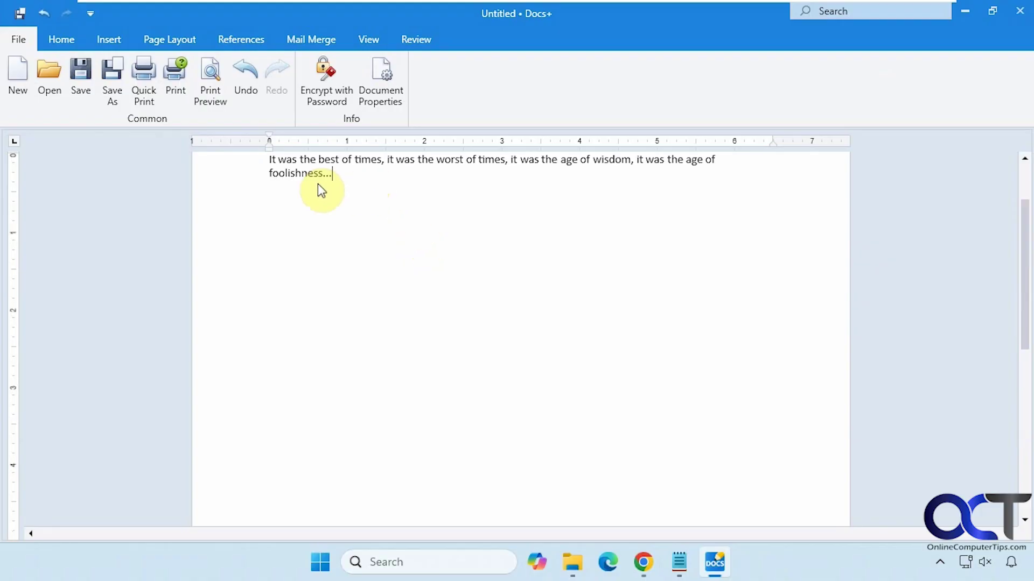
{"action": "scroll", "coordinate": [578, 299], "scroll_direction": "up", "scroll_amount": 2}
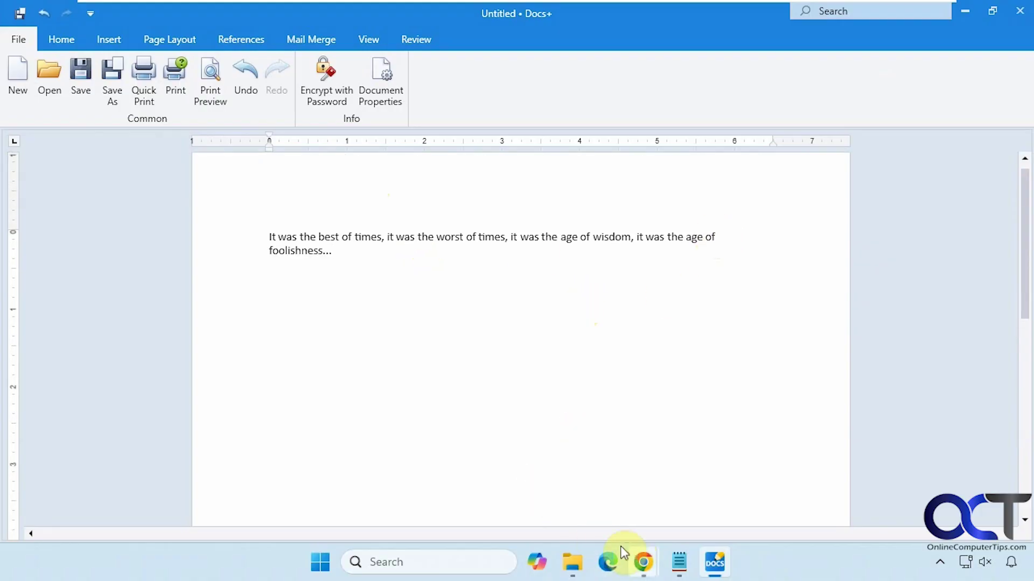
{"action": "mouse_move", "coordinate": [640, 560]}
{"action": "left_click", "coordinate": [686, 503]}
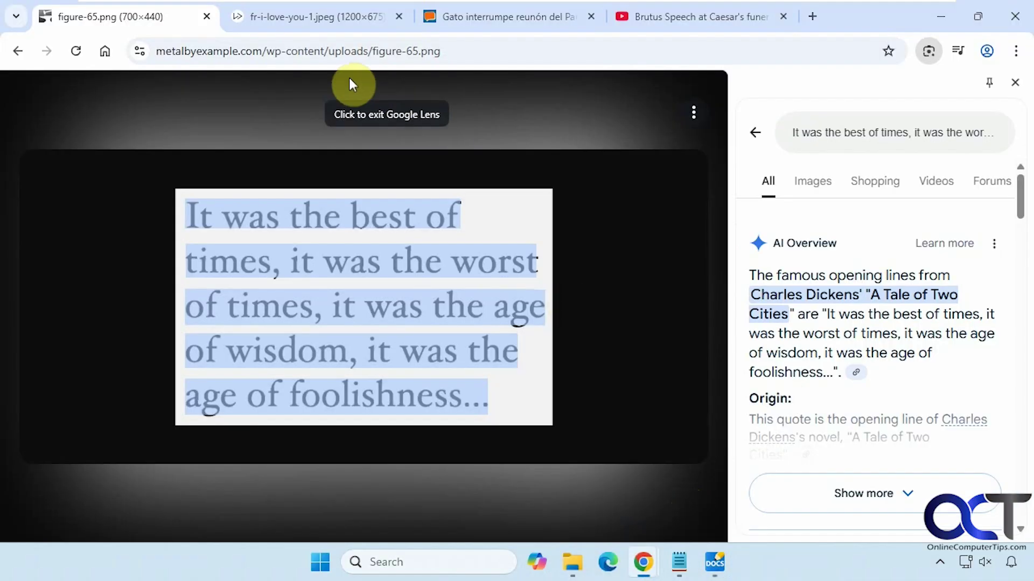
- On the fr-i-love-you-1.jpeg tab, mark the French phrases as the Google Lens search area
{"action": "left_click", "coordinate": [1015, 82]}
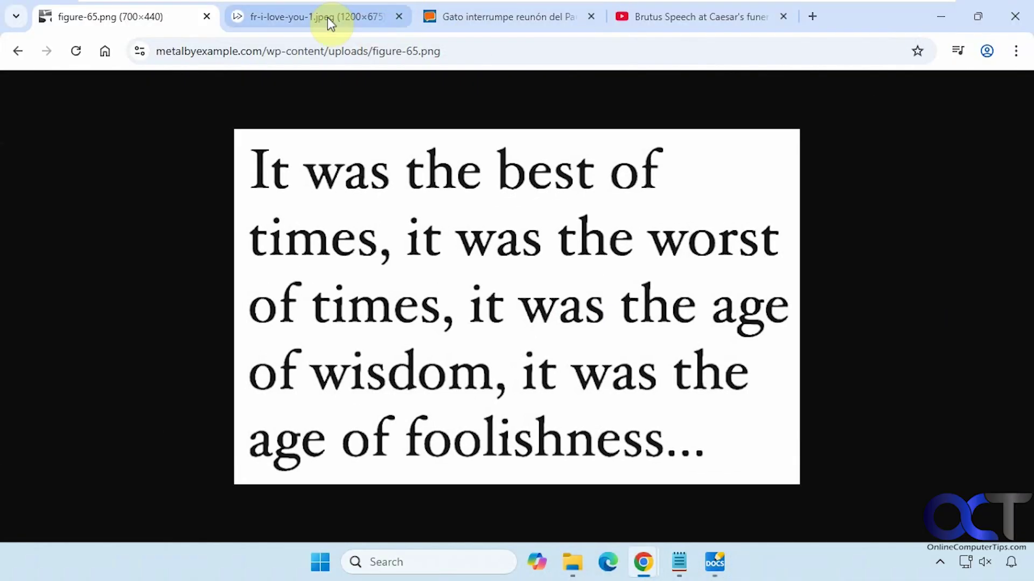
{"action": "left_click", "coordinate": [328, 18]}
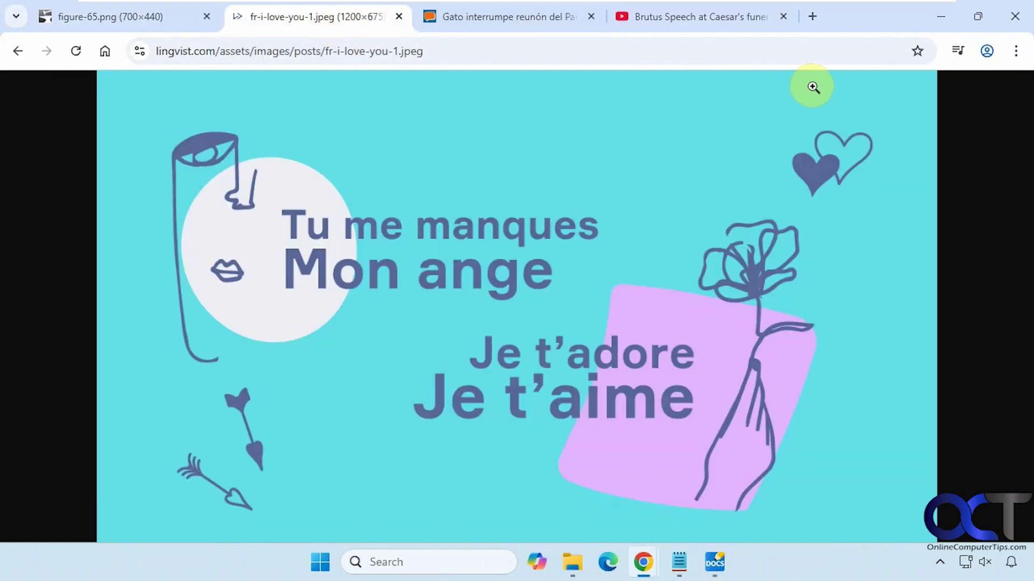
{"action": "left_click", "coordinate": [805, 58]}
{"action": "left_click", "coordinate": [858, 58]}
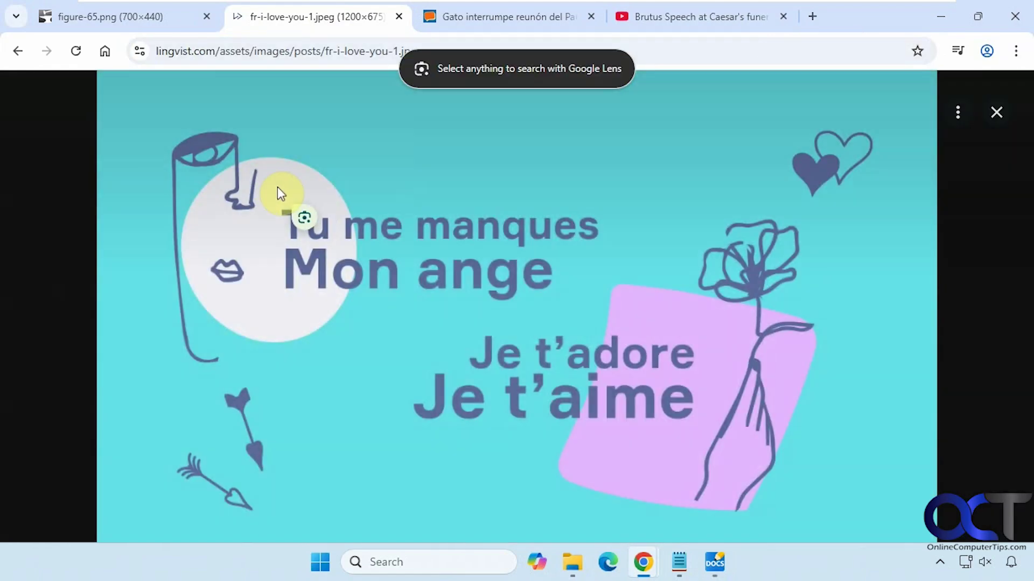
{"action": "left_click_drag", "start_coordinate": [273, 192], "coordinate": [709, 435]}
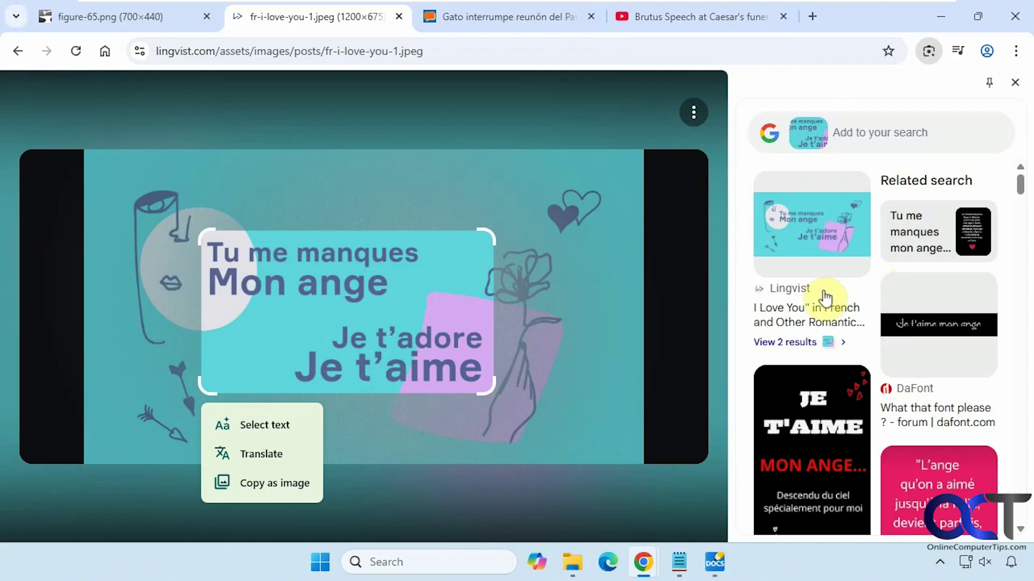
- Translate the phrases to 'I miss you my angel I adore you I love you', then close Lens
{"action": "left_click", "coordinate": [280, 462]}
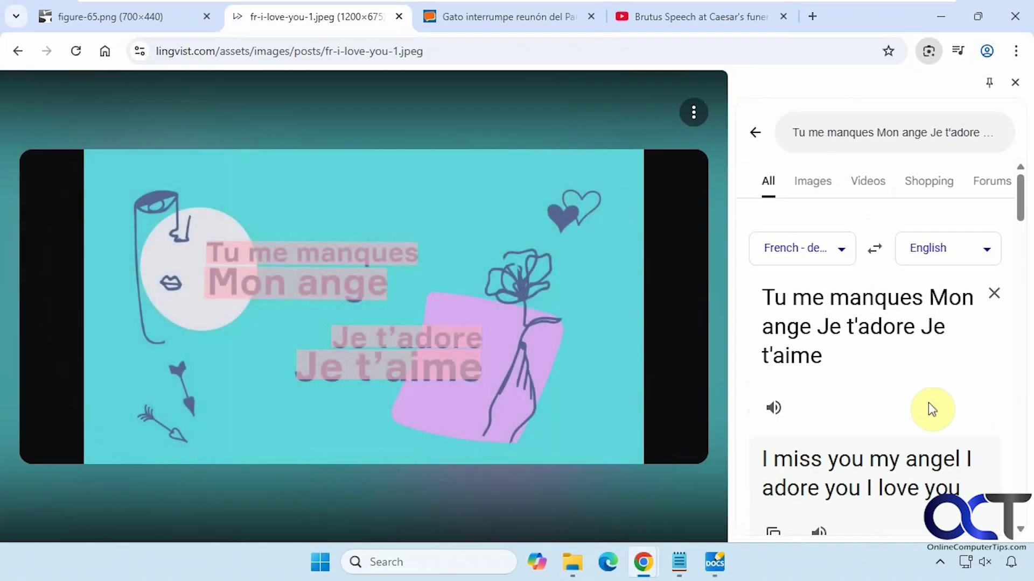
{"action": "scroll", "coordinate": [926, 403], "scroll_direction": "down", "scroll_amount": 2}
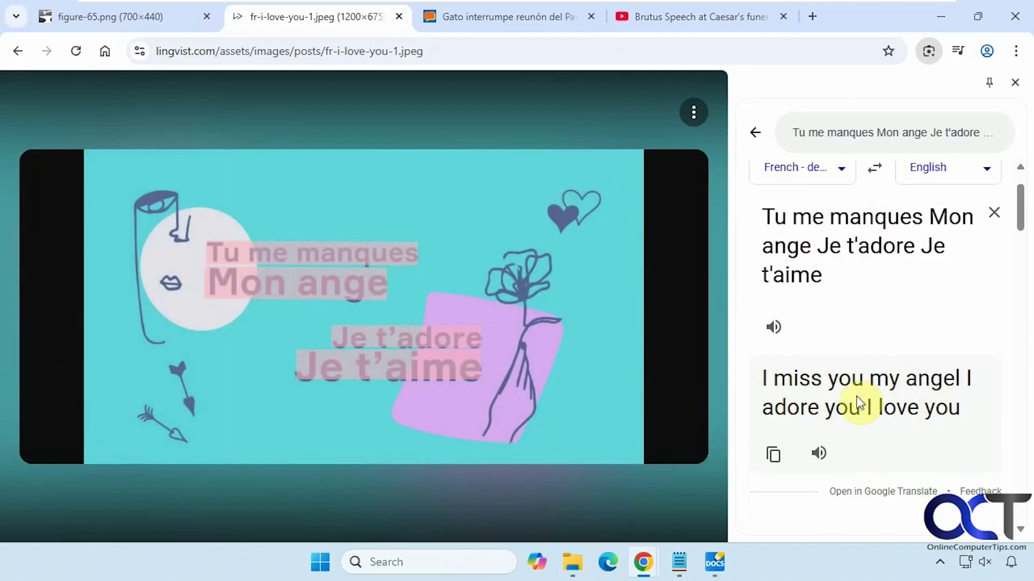
{"action": "scroll", "coordinate": [861, 401], "scroll_direction": "down", "scroll_amount": 10}
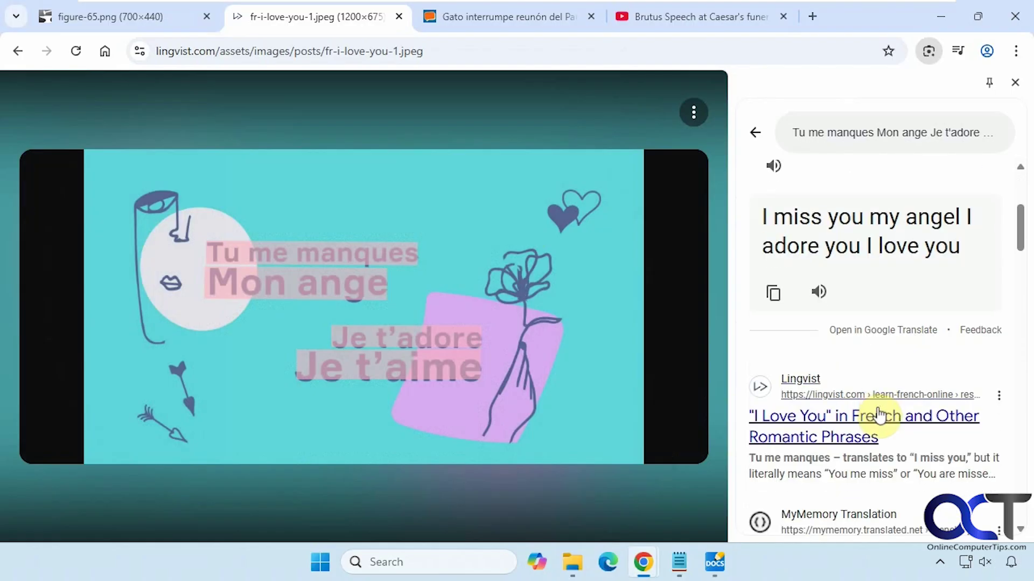
{"action": "scroll", "coordinate": [873, 412], "scroll_direction": "down", "scroll_amount": 10}
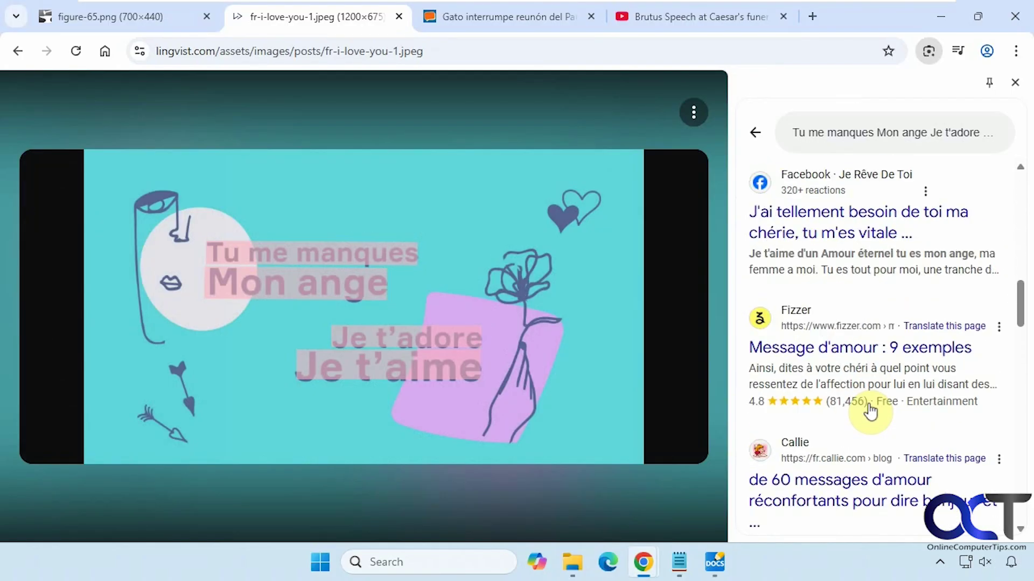
{"action": "scroll", "coordinate": [869, 421], "scroll_direction": "up", "scroll_amount": 15}
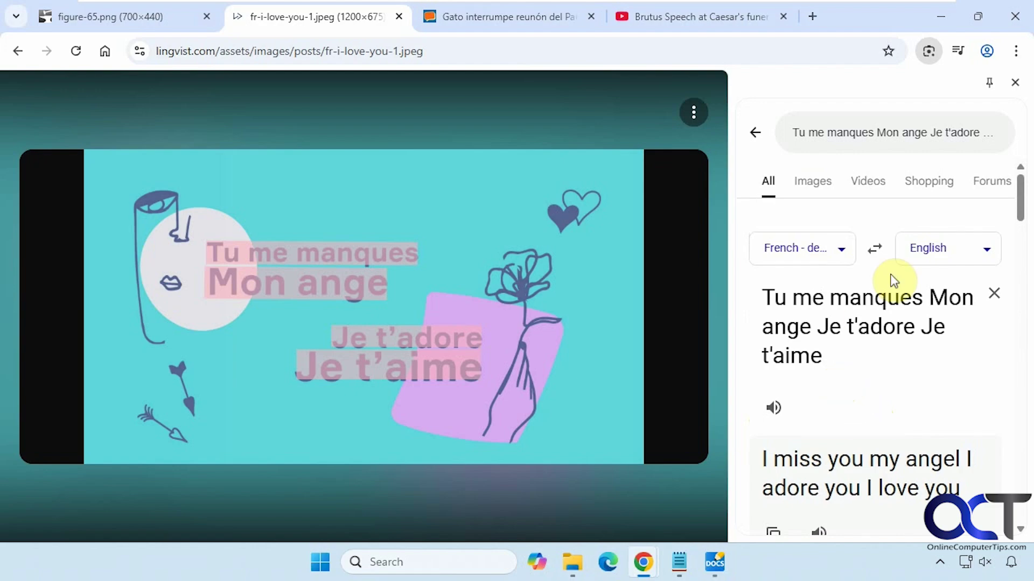
{"action": "left_click", "coordinate": [1015, 83]}
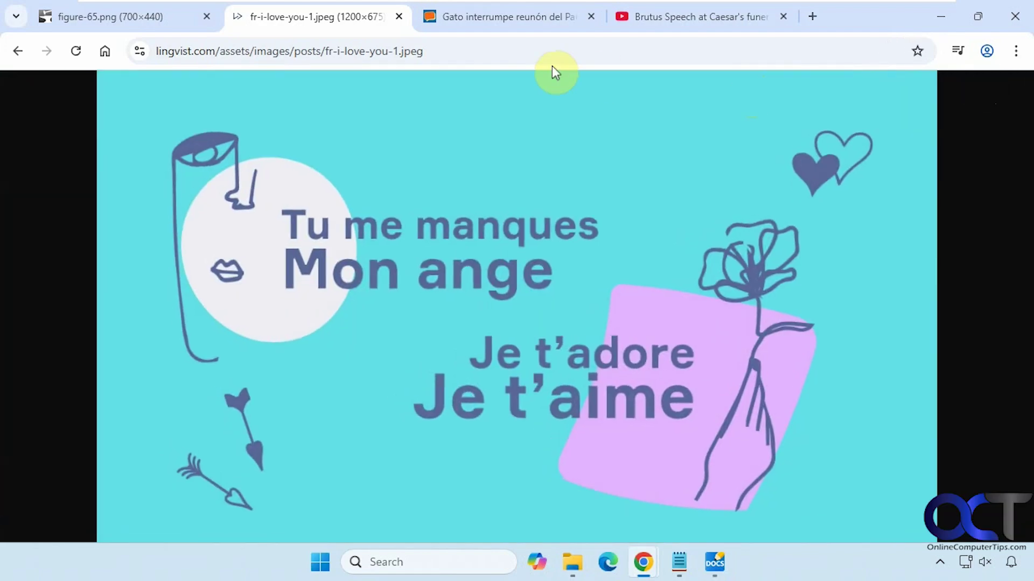
- On the Spanish cat-in-Parliament article tab, launch a Google Lens search of the page
{"action": "left_click", "coordinate": [517, 24]}
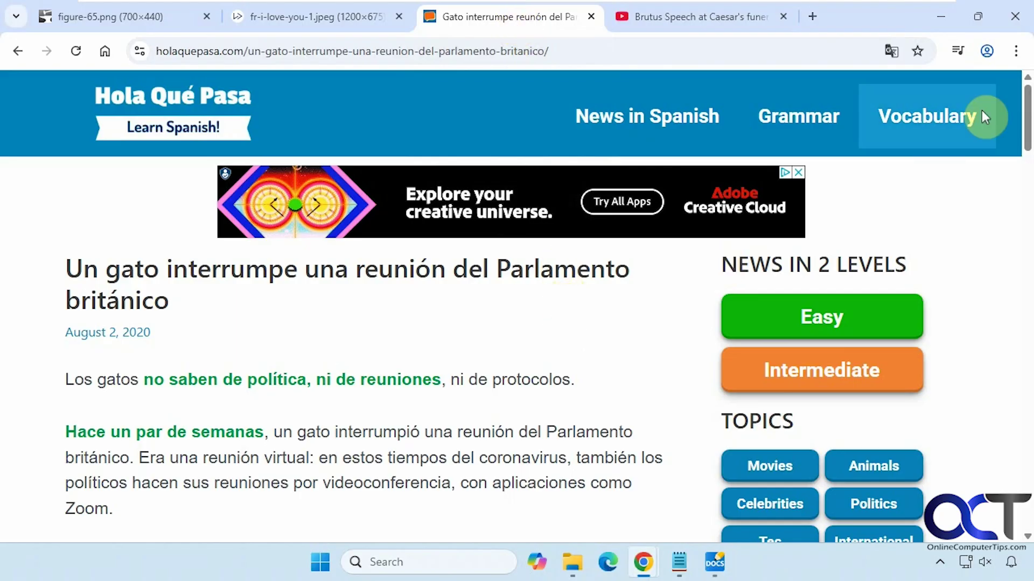
{"action": "left_click", "coordinate": [1016, 51]}
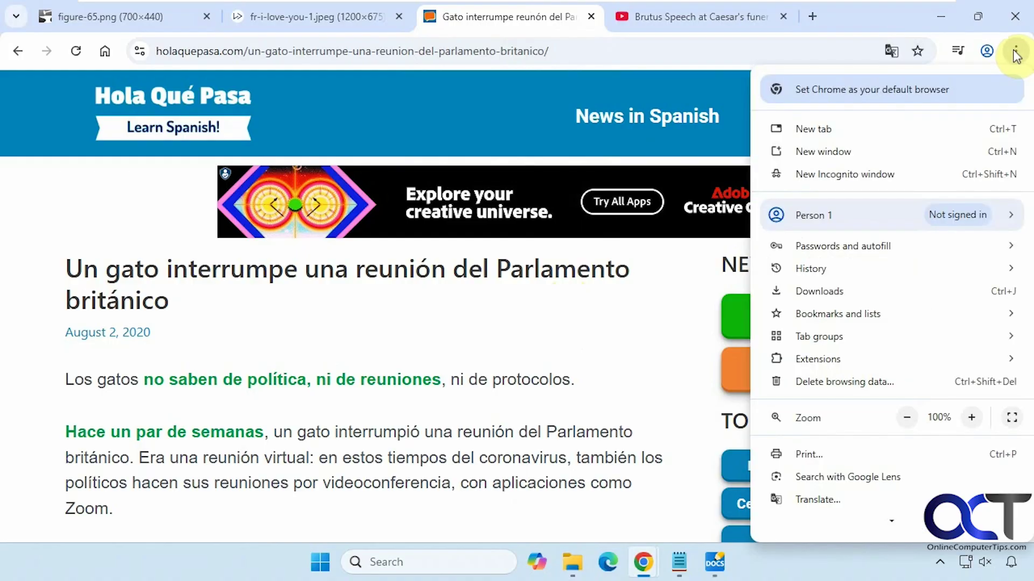
{"action": "scroll", "coordinate": [884, 445], "scroll_direction": "down", "scroll_amount": 2}
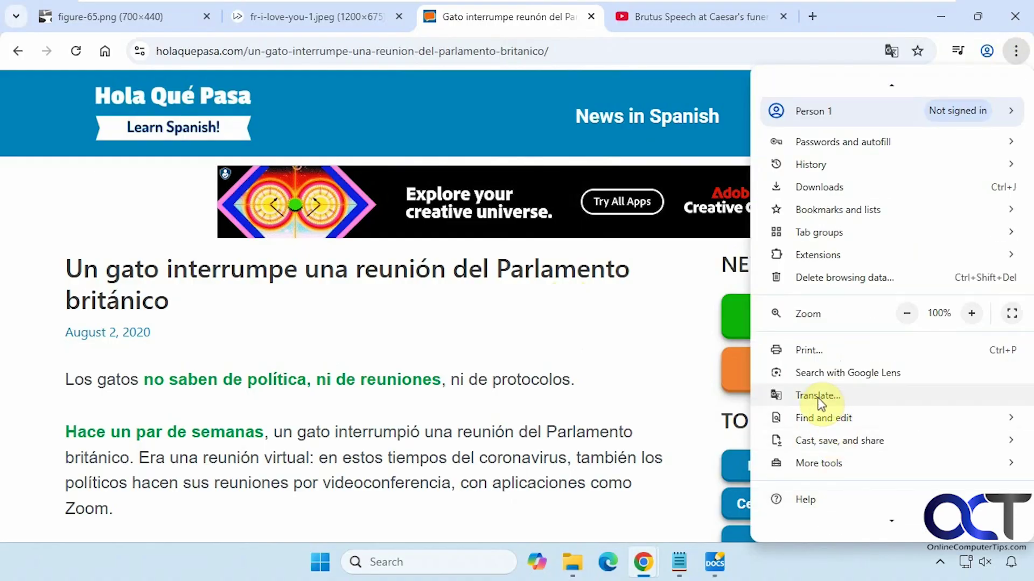
{"action": "left_click", "coordinate": [654, 349]}
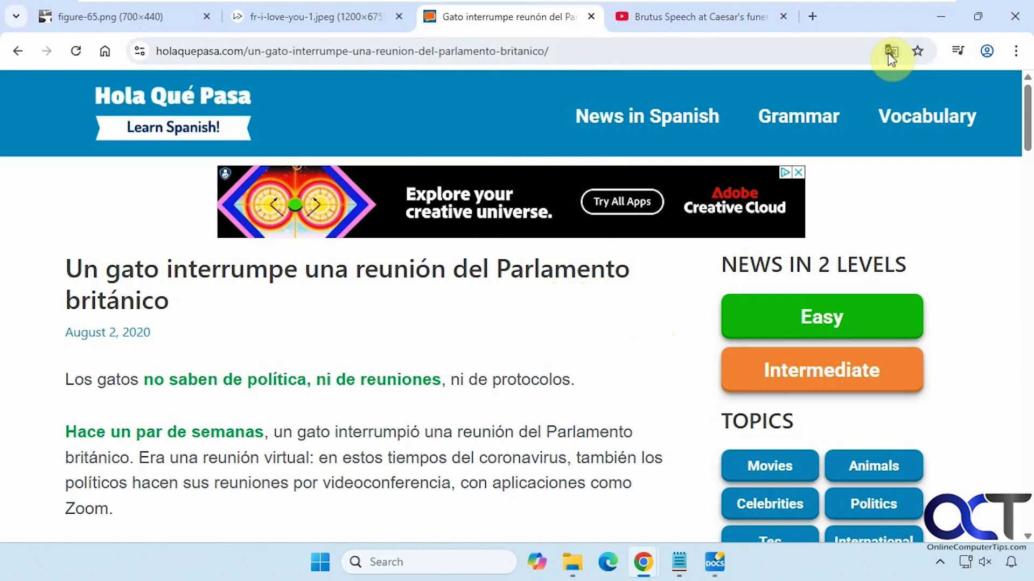
{"action": "left_click", "coordinate": [804, 56]}
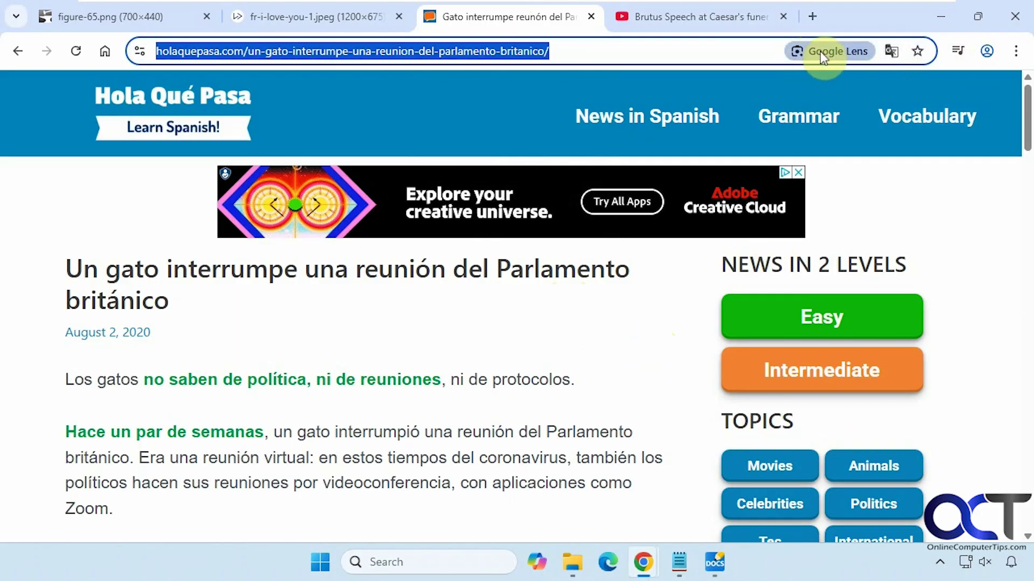
{"action": "left_click", "coordinate": [819, 51]}
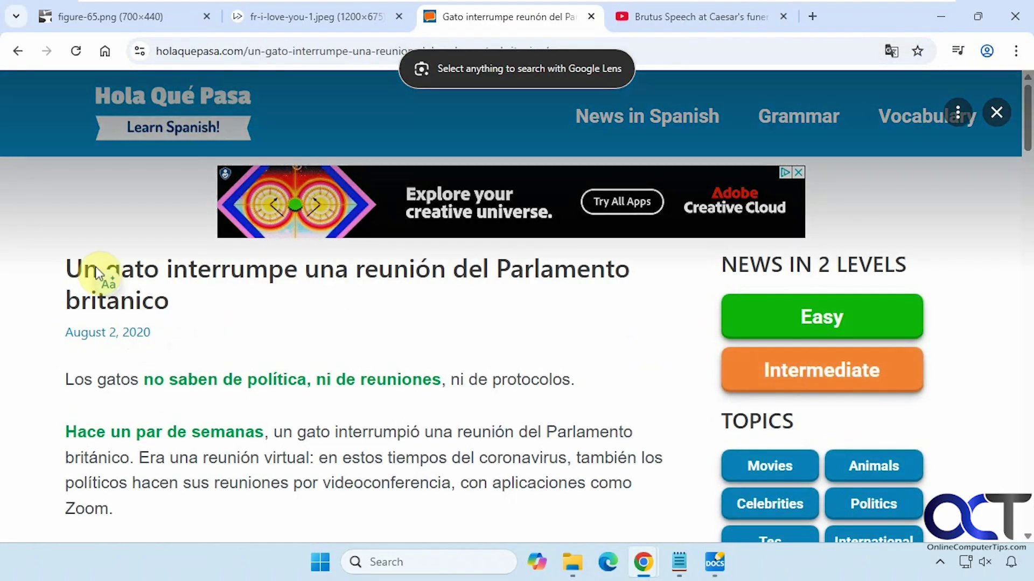
- Translate the article title and opening paragraphs to English ('Cat interrupts British Parliament meeting…'), close Lens, and zoom to 80%
{"action": "left_click_drag", "start_coordinate": [53, 245], "coordinate": [659, 518]}
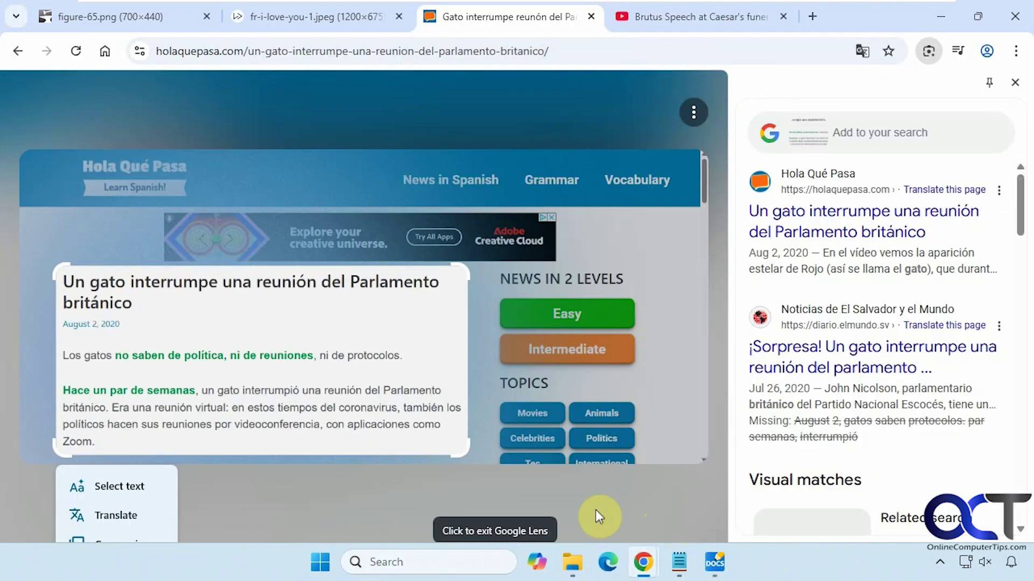
{"action": "left_click", "coordinate": [132, 511]}
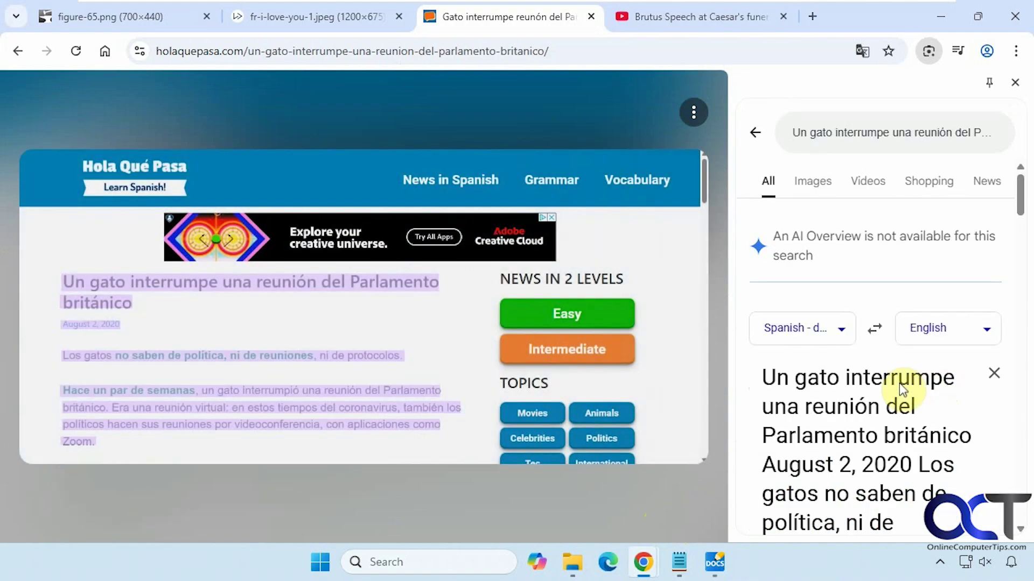
{"action": "scroll", "coordinate": [905, 391], "scroll_direction": "down", "scroll_amount": 4}
{"action": "scroll", "coordinate": [907, 403], "scroll_direction": "down", "scroll_amount": 8}
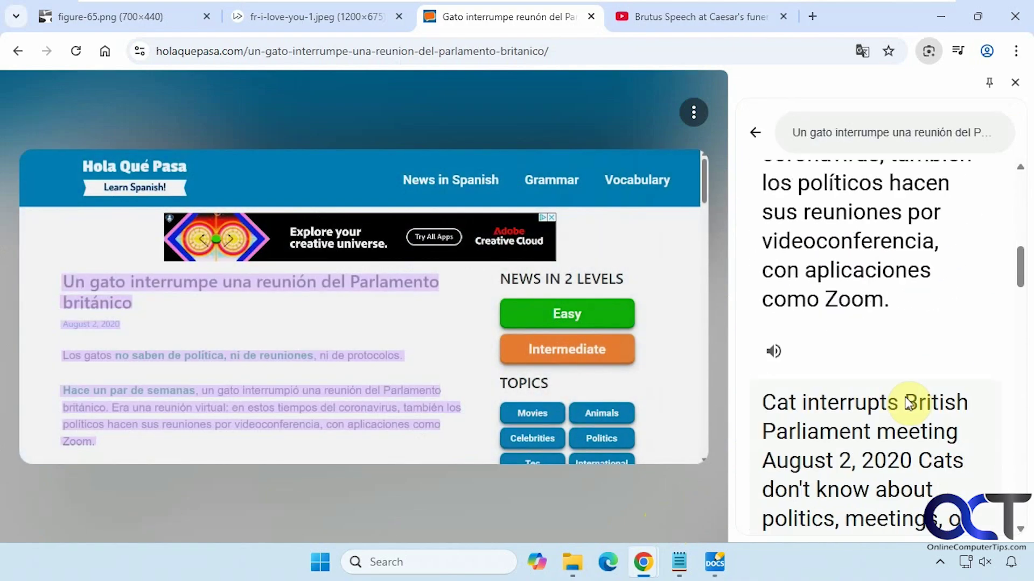
{"action": "scroll", "coordinate": [909, 403], "scroll_direction": "down", "scroll_amount": 1}
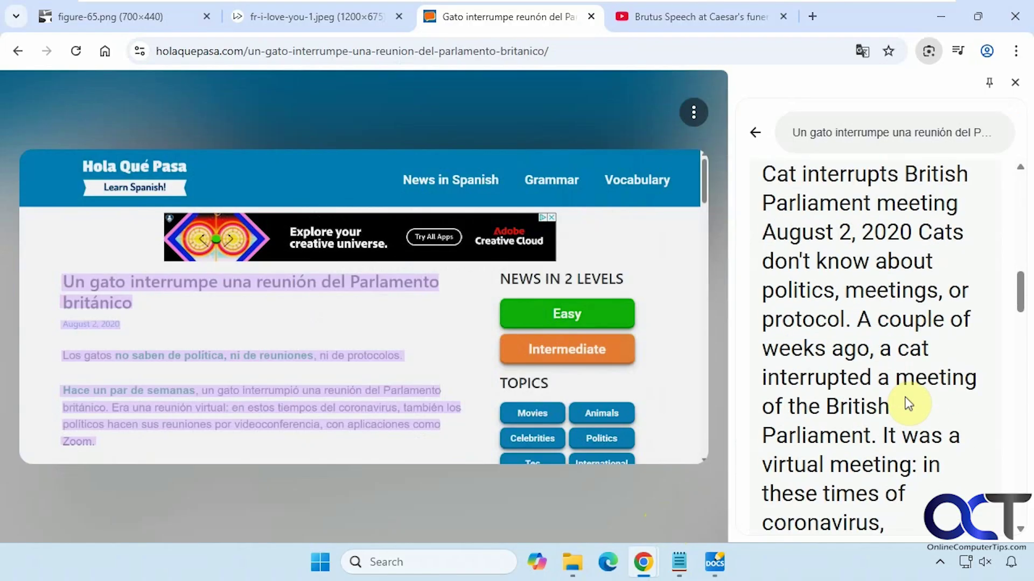
{"action": "left_click", "coordinate": [1014, 83]}
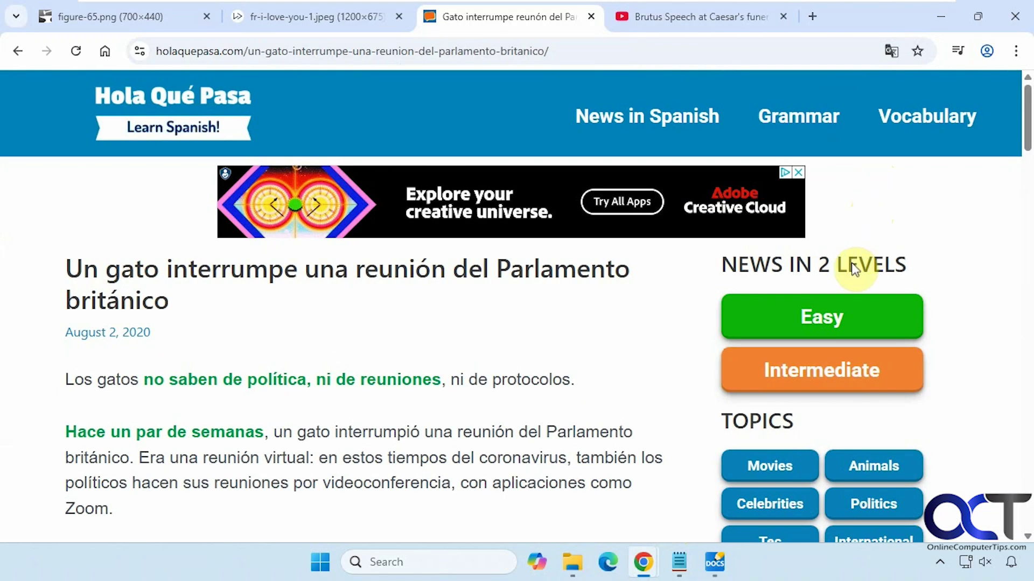
{"action": "scroll", "coordinate": [876, 329], "scroll_direction": "down", "scroll_amount": 2}
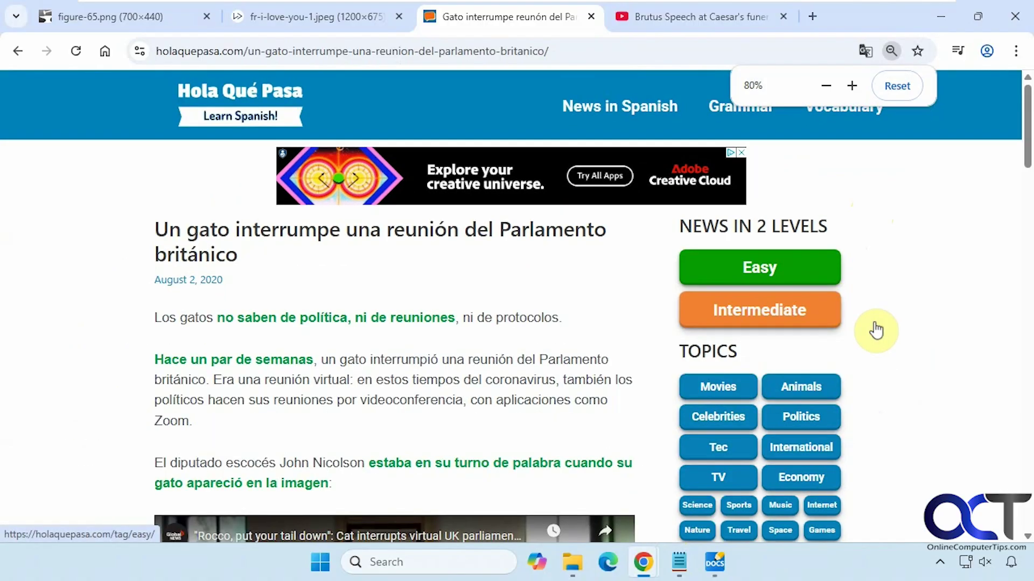
- Use Lens to copy the News in 2 Levels and Topics sidebar as an image, then switch to Docs+
{"action": "left_click", "coordinate": [759, 48]}
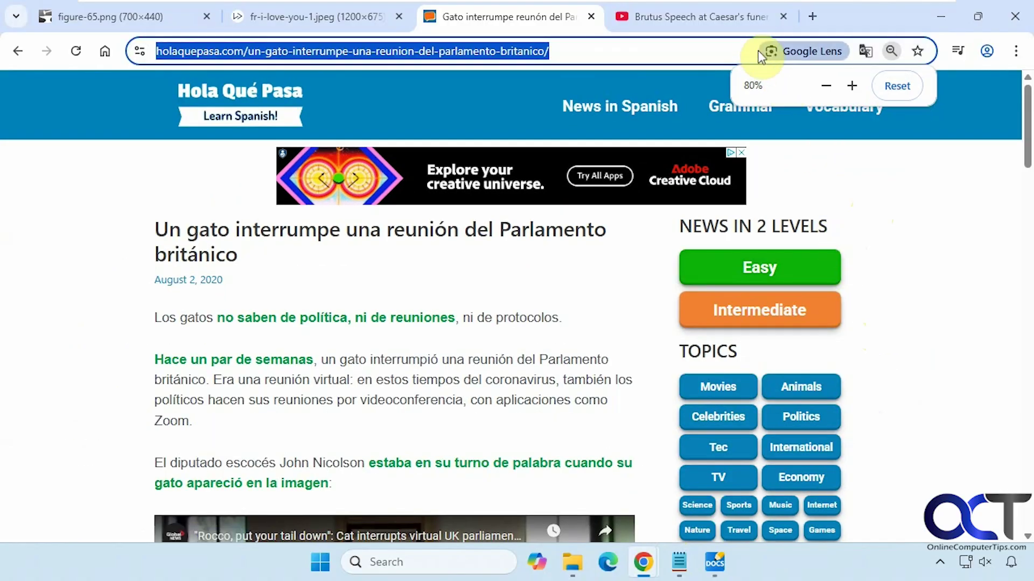
{"action": "left_click", "coordinate": [807, 54]}
{"action": "left_click_drag", "start_coordinate": [667, 216], "coordinate": [835, 484]}
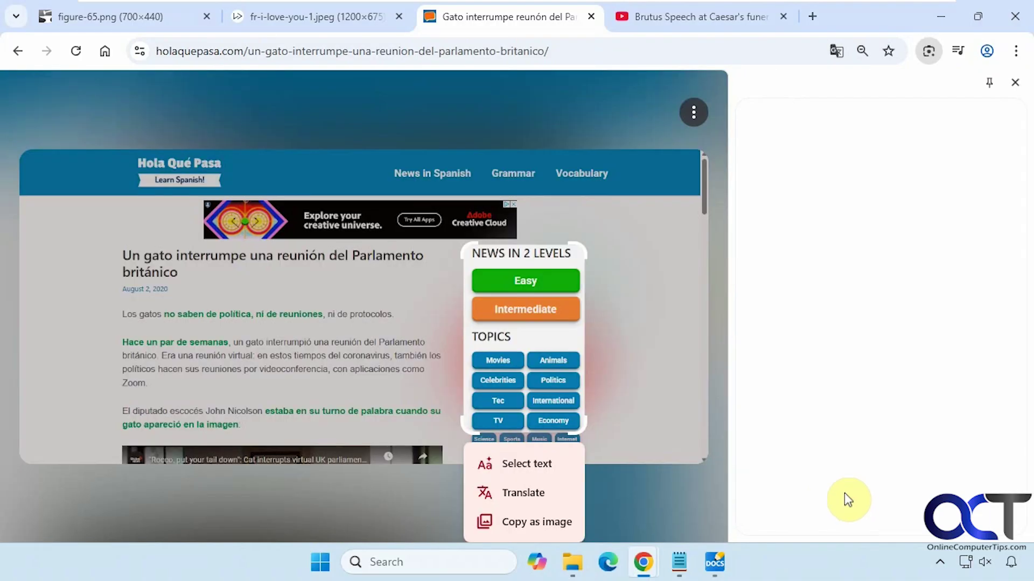
{"action": "left_click", "coordinate": [525, 520]}
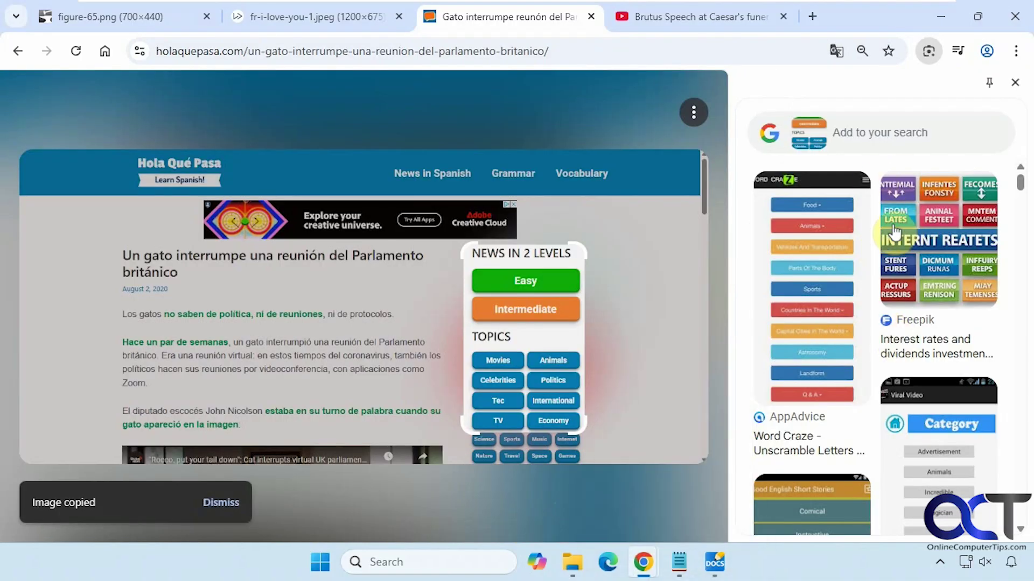
{"action": "scroll", "coordinate": [872, 324], "scroll_direction": "down", "scroll_amount": 5}
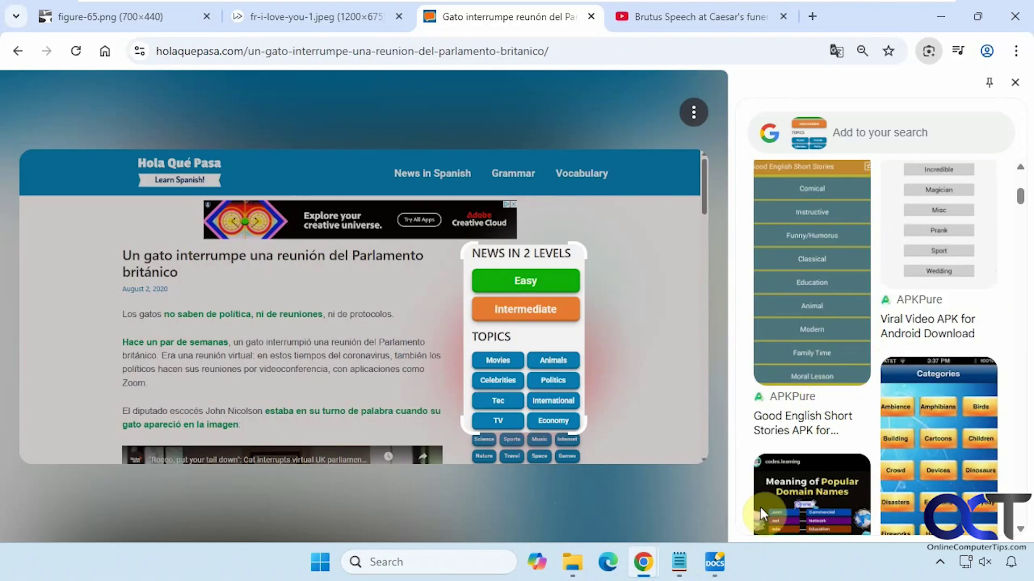
{"action": "left_click", "coordinate": [715, 562]}
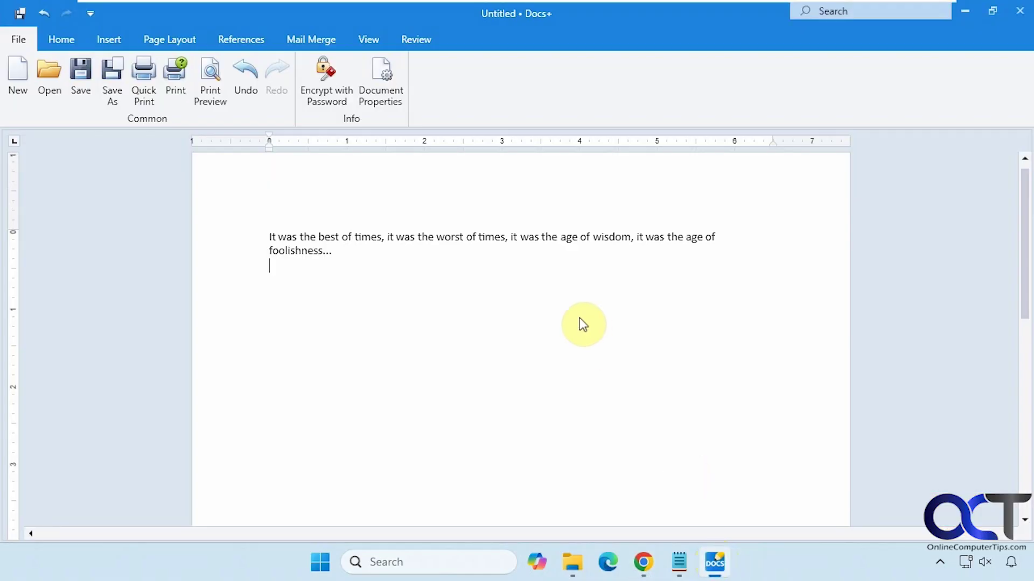
- Paste the sidebar image below the 'It was the best of times' paragraph
{"action": "key", "text": "ctrl+v"}
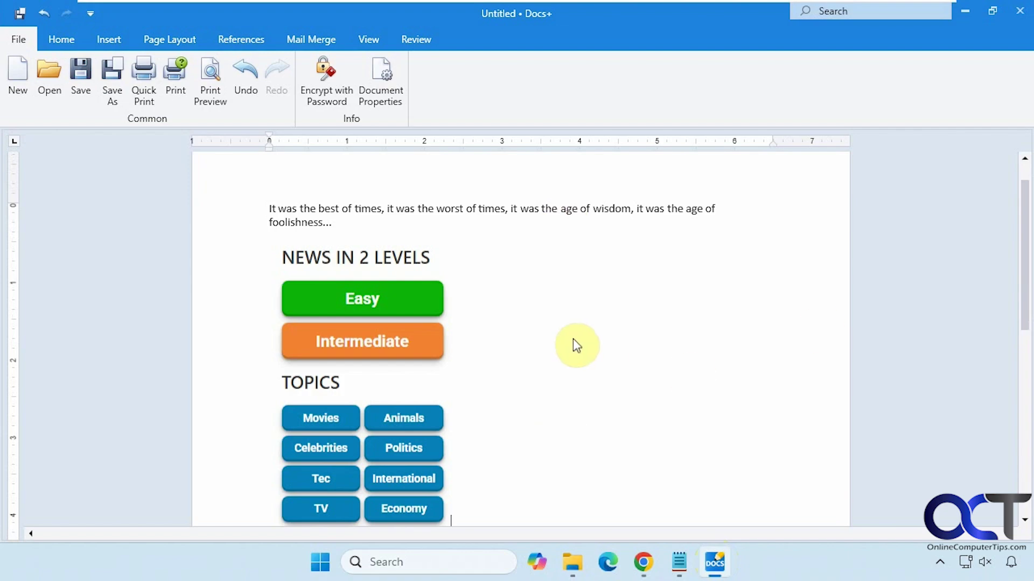
- Back in Chrome on the Brutus Speech video tab, mark the caption line as the Google Lens search area
{"action": "mouse_move", "coordinate": [643, 555]}
{"action": "left_click", "coordinate": [677, 508]}
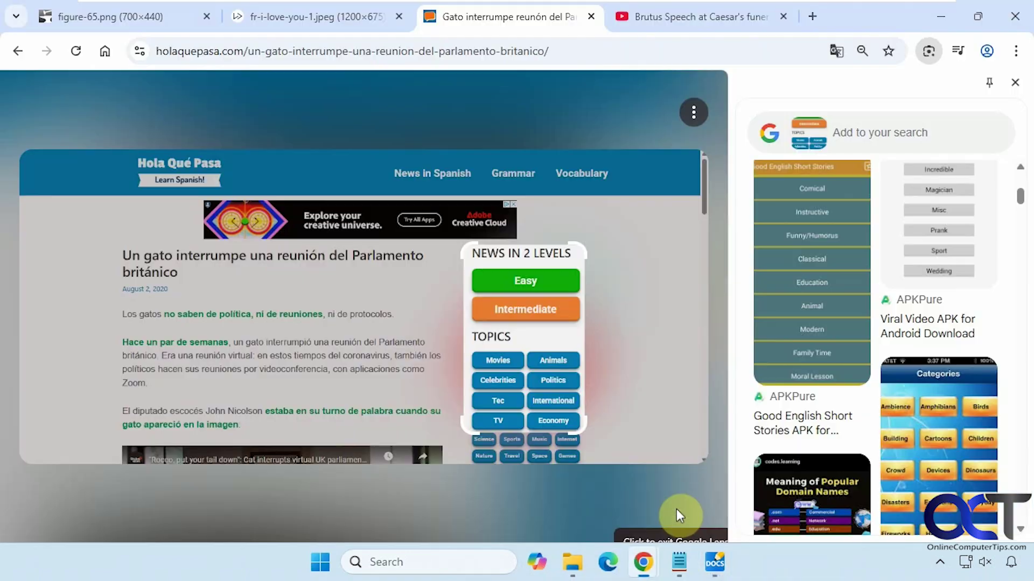
{"action": "left_click", "coordinate": [712, 16]}
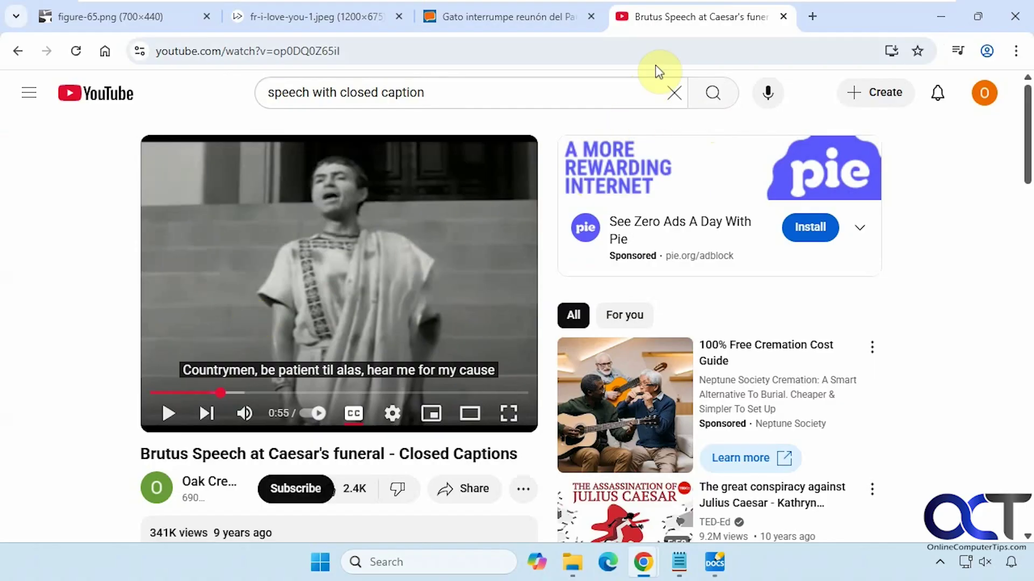
{"action": "left_click", "coordinate": [648, 50]}
{"action": "left_click", "coordinate": [813, 53]}
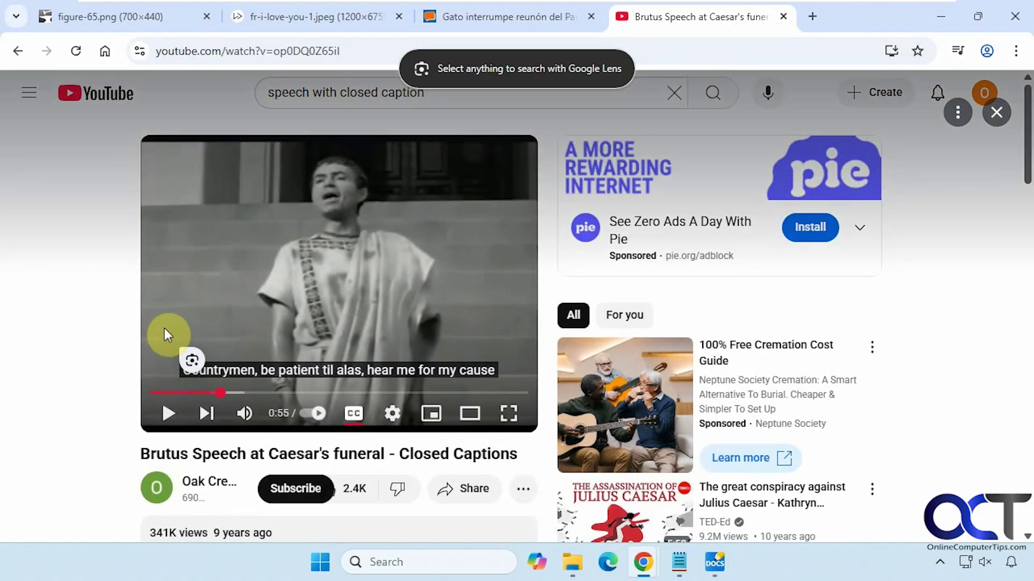
{"action": "left_click_drag", "start_coordinate": [172, 338], "coordinate": [506, 384]}
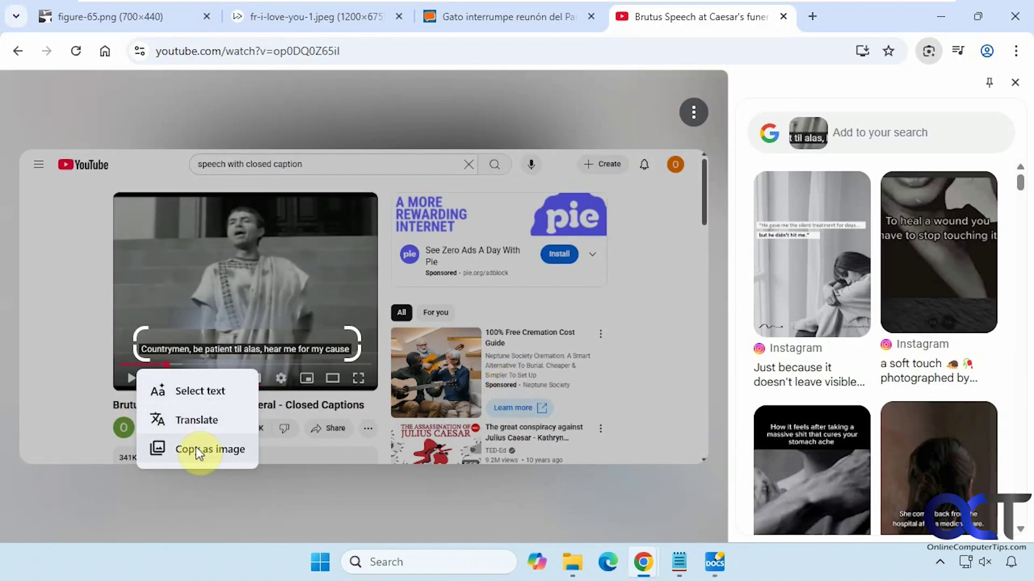
- Select and copy the caption text, review the 'Romans, countrymen, and lovers' results, then close Lens
{"action": "left_click", "coordinate": [202, 386]}
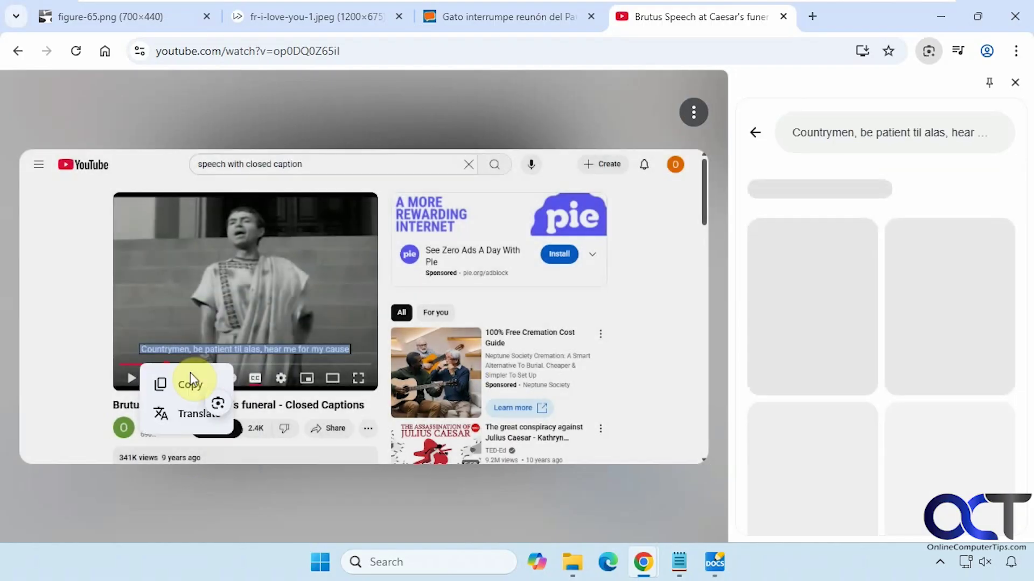
{"action": "left_click", "coordinate": [190, 383]}
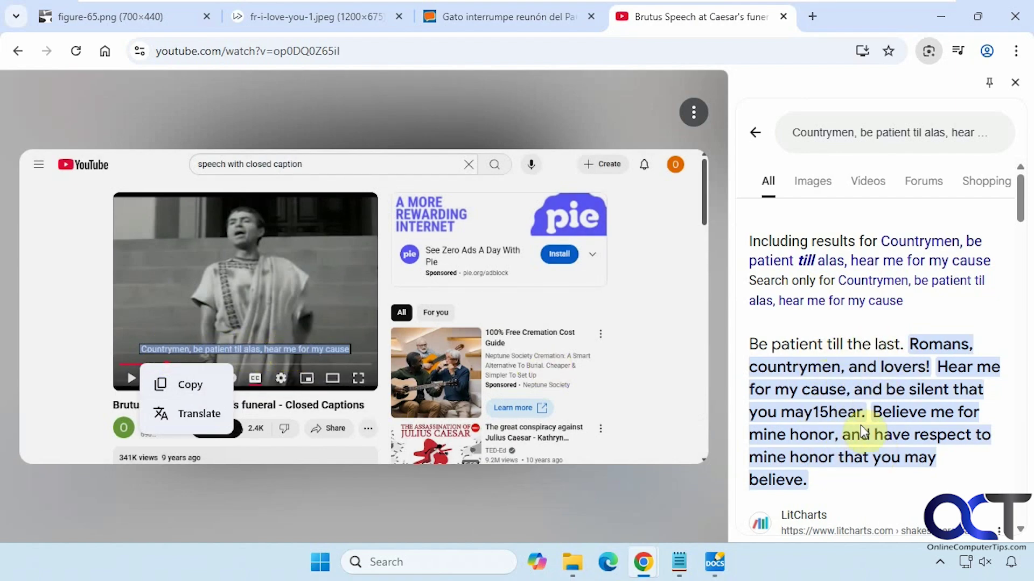
{"action": "scroll", "coordinate": [861, 429], "scroll_direction": "down", "scroll_amount": 6}
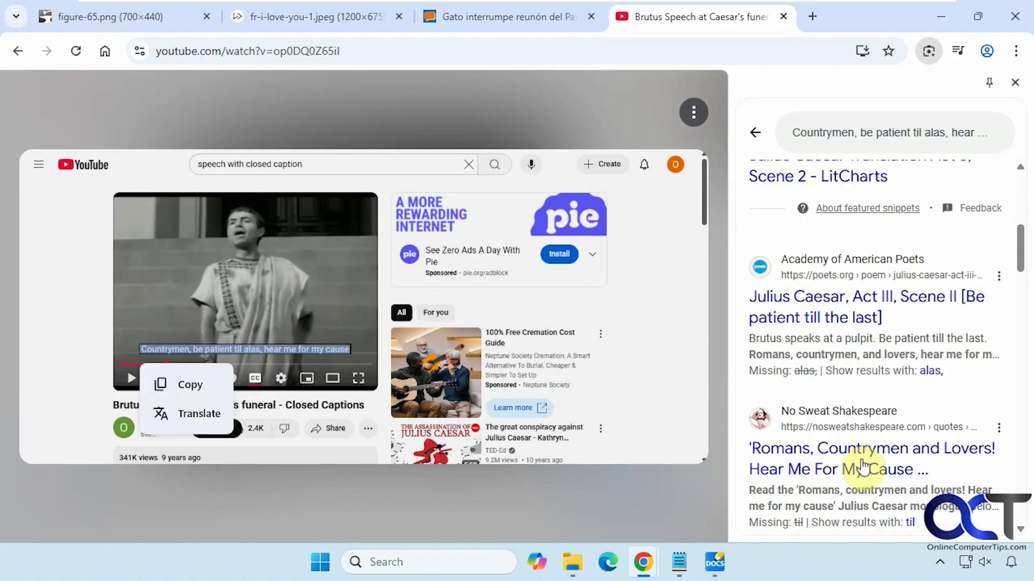
{"action": "scroll", "coordinate": [861, 464], "scroll_direction": "up", "scroll_amount": 8}
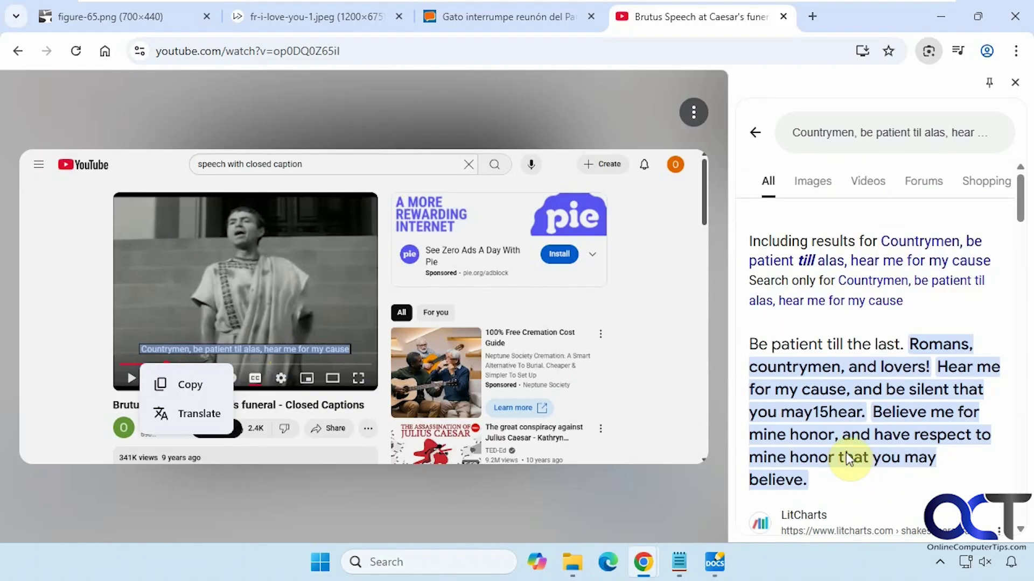
{"action": "left_click", "coordinate": [1015, 83]}
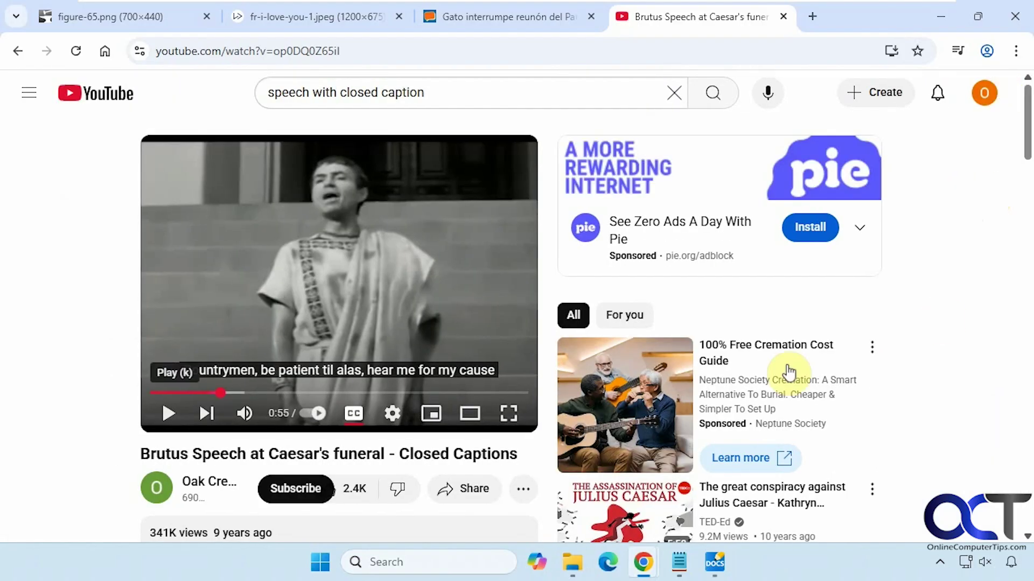
- Lens-search the text of the 100% Free Cremation Cost Guide ad and review its results and AI Overview
{"action": "left_click", "coordinate": [669, 52]}
{"action": "left_click", "coordinate": [812, 50]}
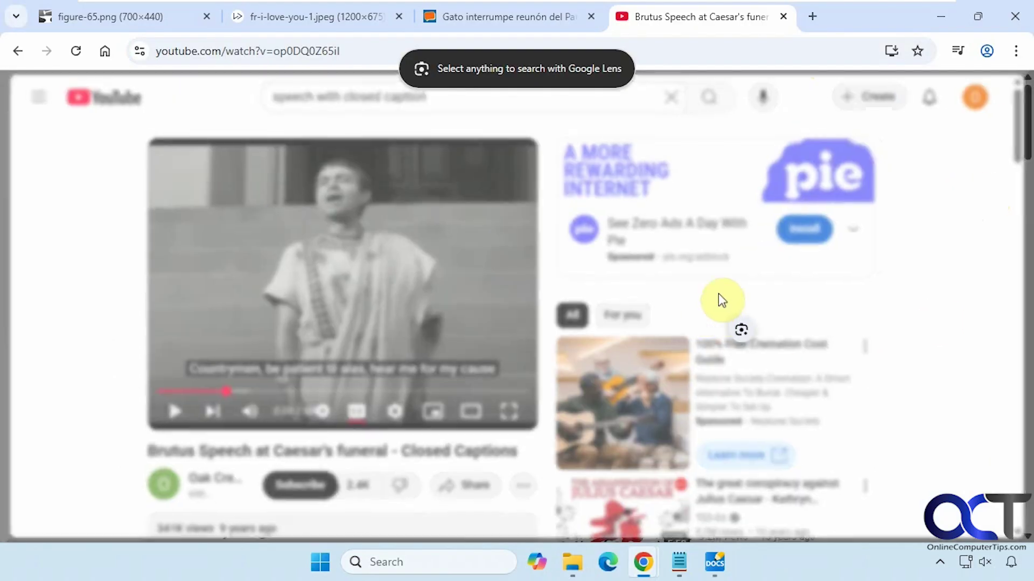
{"action": "left_click_drag", "start_coordinate": [693, 338], "coordinate": [859, 434]}
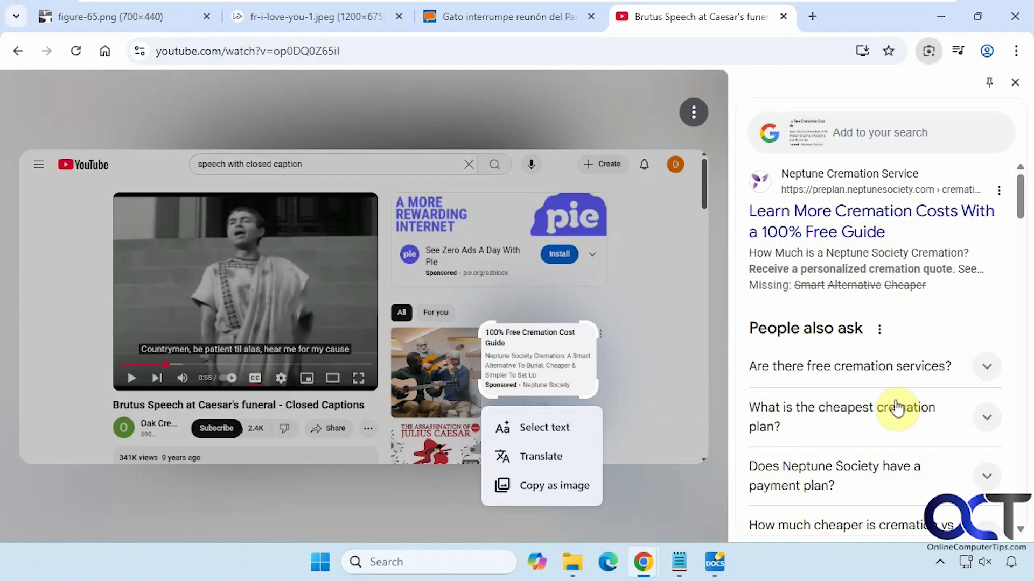
{"action": "scroll", "coordinate": [923, 313], "scroll_direction": "down", "scroll_amount": 8}
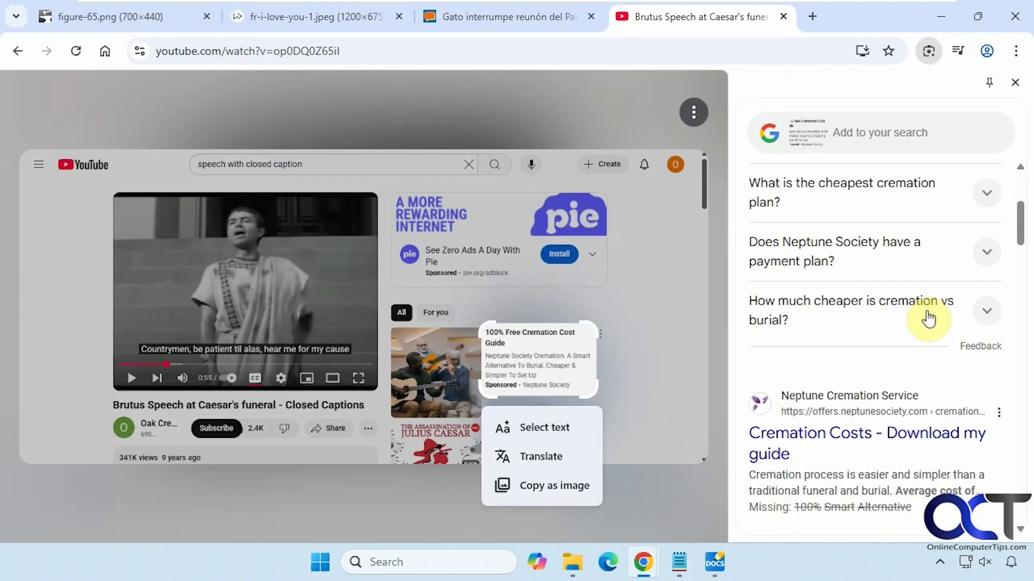
{"action": "scroll", "coordinate": [922, 320], "scroll_direction": "down", "scroll_amount": 10}
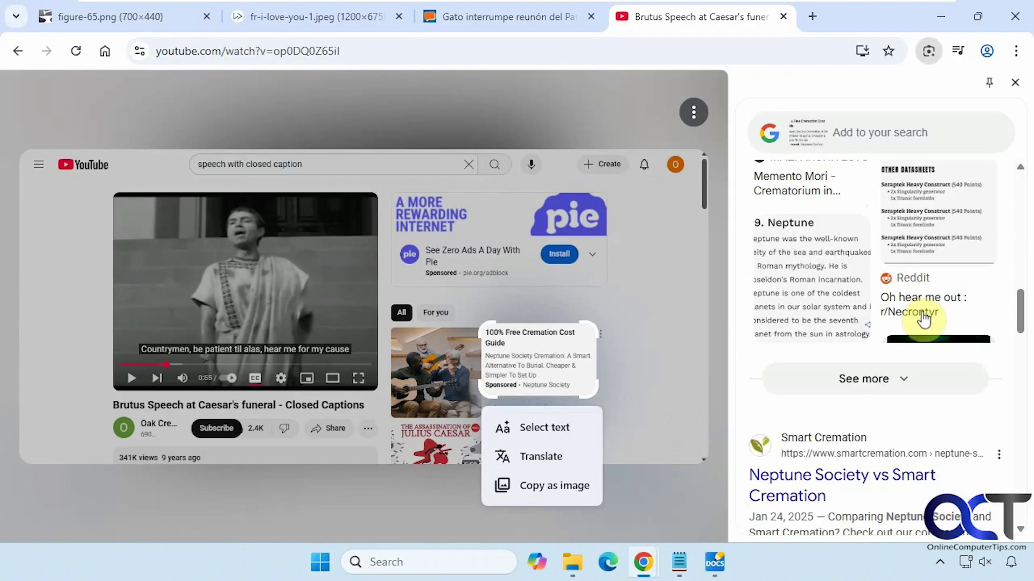
{"action": "scroll", "coordinate": [922, 319], "scroll_direction": "down", "scroll_amount": 5}
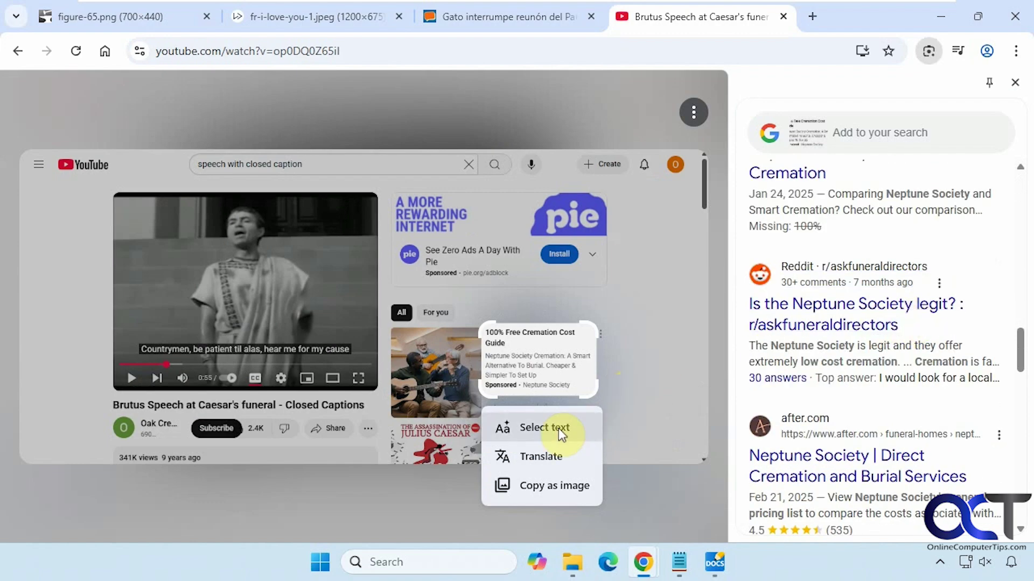
{"action": "left_click", "coordinate": [545, 427]}
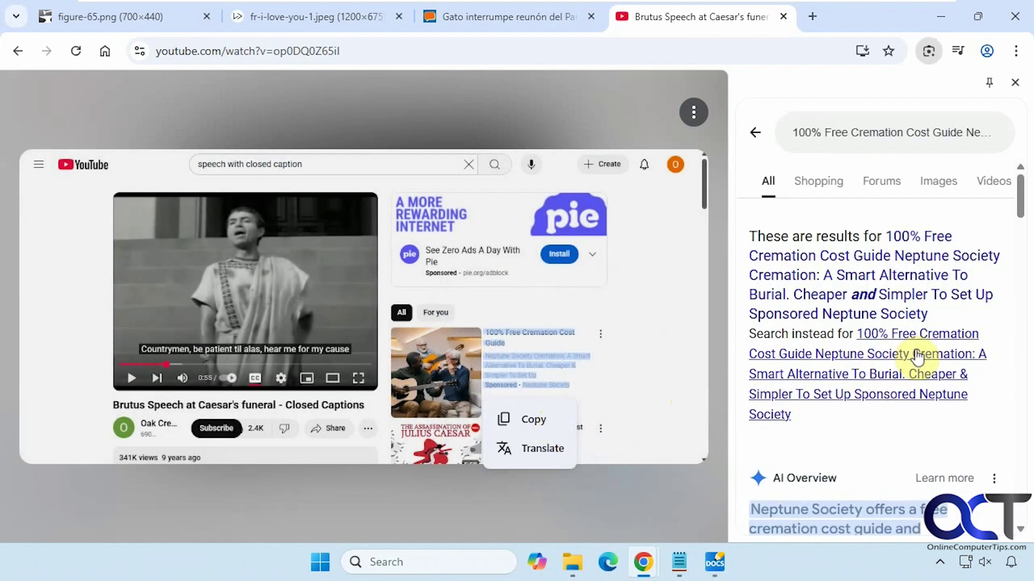
{"action": "scroll", "coordinate": [917, 357], "scroll_direction": "down", "scroll_amount": 6}
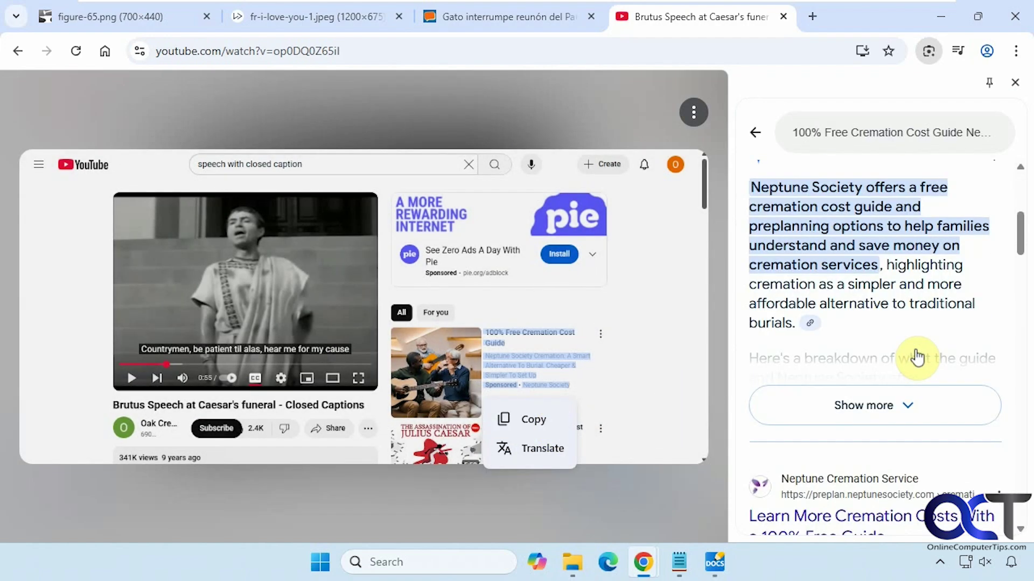
{"action": "scroll", "coordinate": [919, 409], "scroll_direction": "down", "scroll_amount": 6}
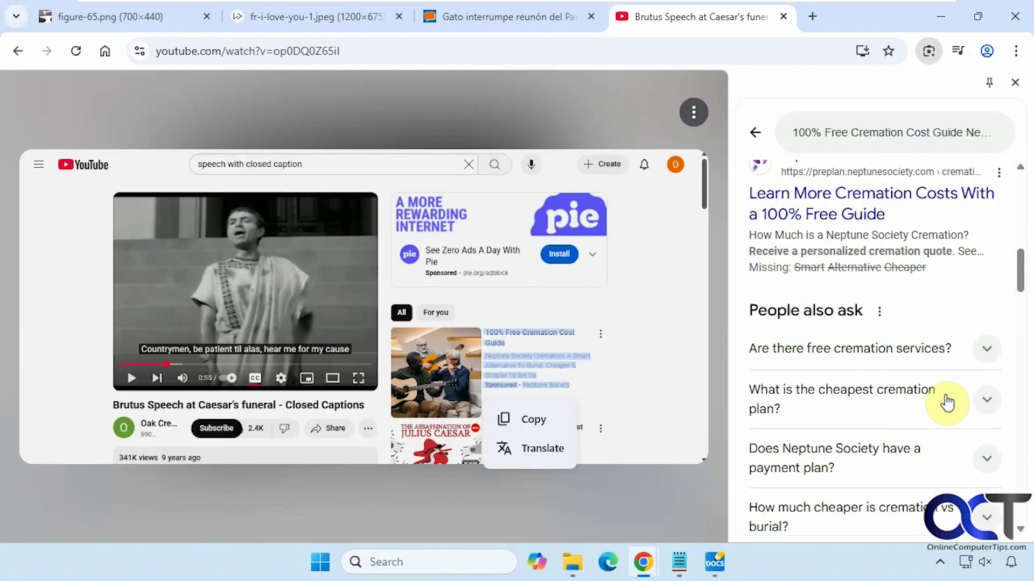
- Close the Lens results and select the Brutus Speech video title to check its context-menu options
{"action": "left_click", "coordinate": [1013, 84]}
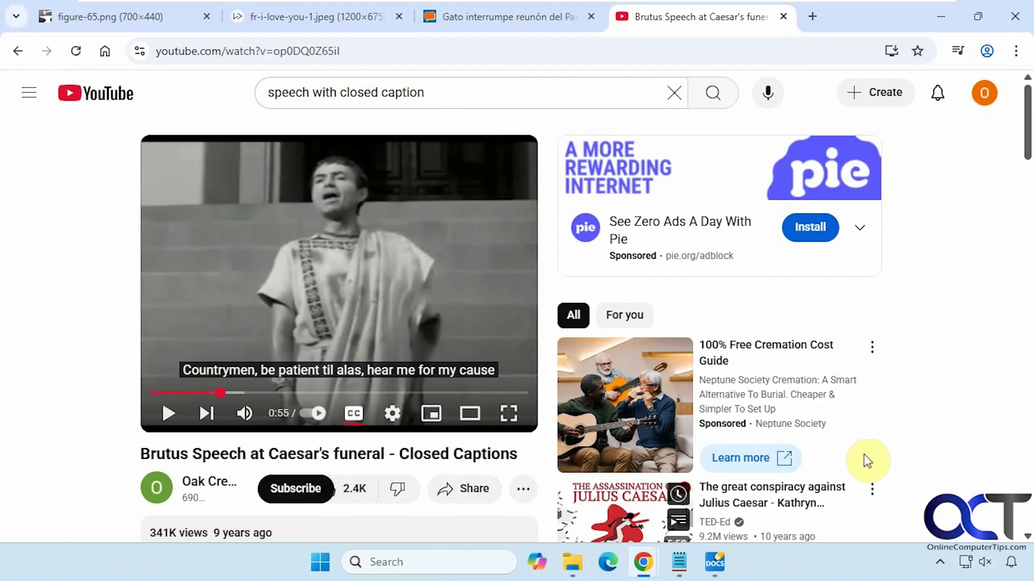
{"action": "left_click_drag", "start_coordinate": [121, 458], "coordinate": [521, 465]}
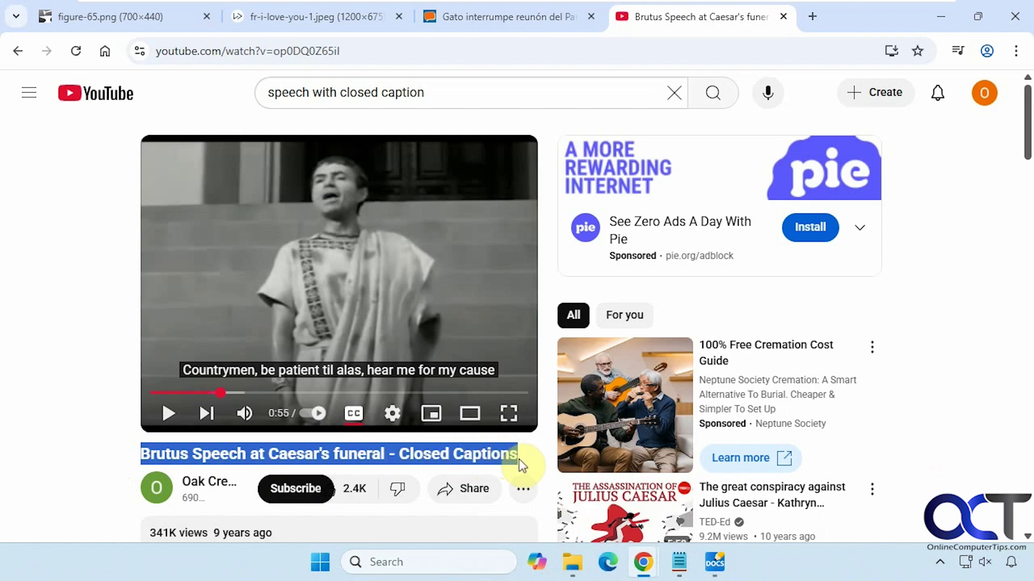
{"action": "right_click", "coordinate": [476, 458]}
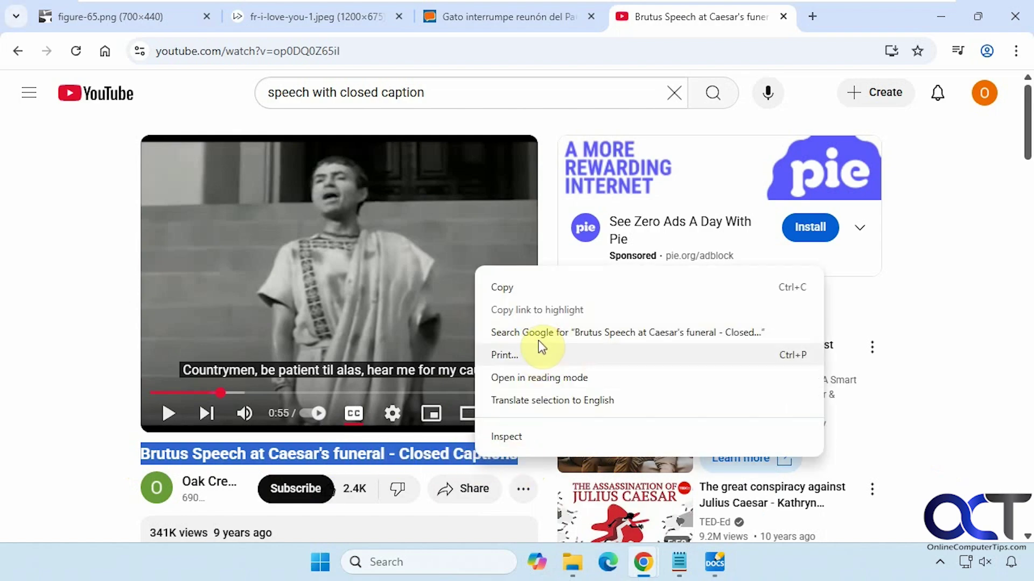
{"action": "left_click", "coordinate": [82, 380]}
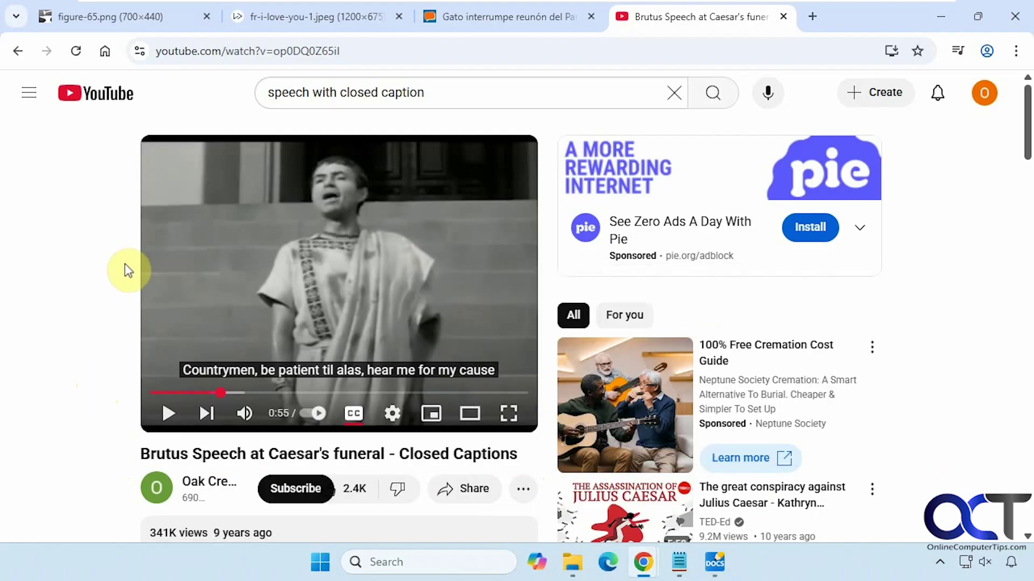
{"action": "left_click", "coordinate": [732, 50]}
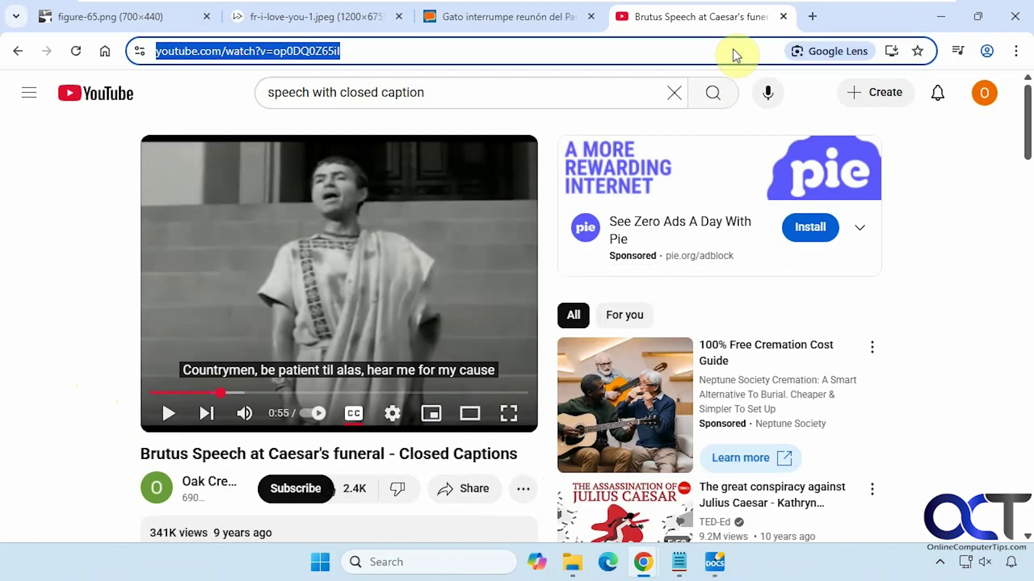
- Lens-search the Pie sponsored ad and browse its Pie Adblock, People also ask and Visual matches results
{"action": "left_click", "coordinate": [813, 52]}
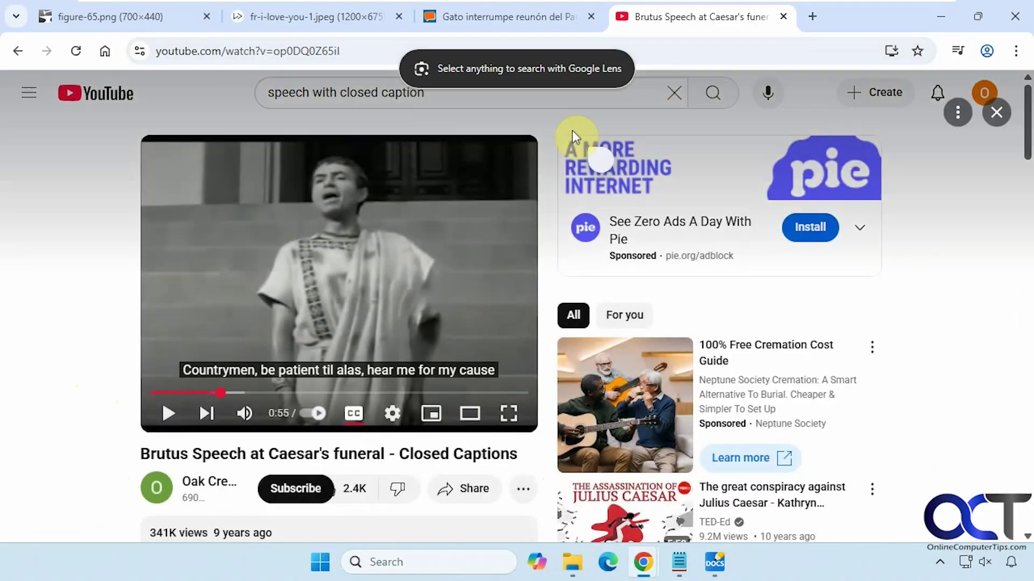
{"action": "left_click_drag", "start_coordinate": [539, 120], "coordinate": [883, 272]}
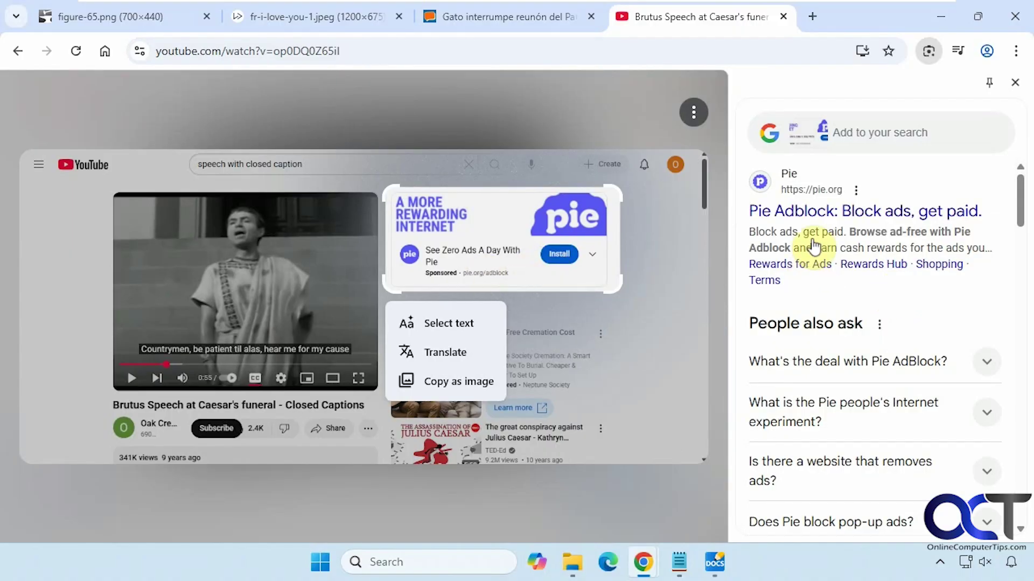
{"action": "scroll", "coordinate": [861, 341], "scroll_direction": "down", "scroll_amount": 6}
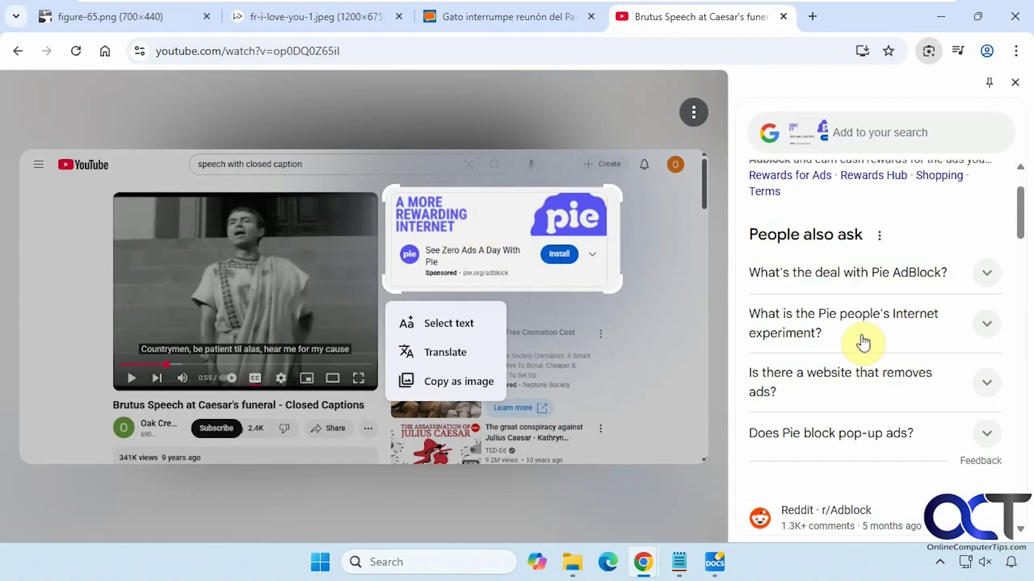
{"action": "scroll", "coordinate": [862, 339], "scroll_direction": "down", "scroll_amount": 3}
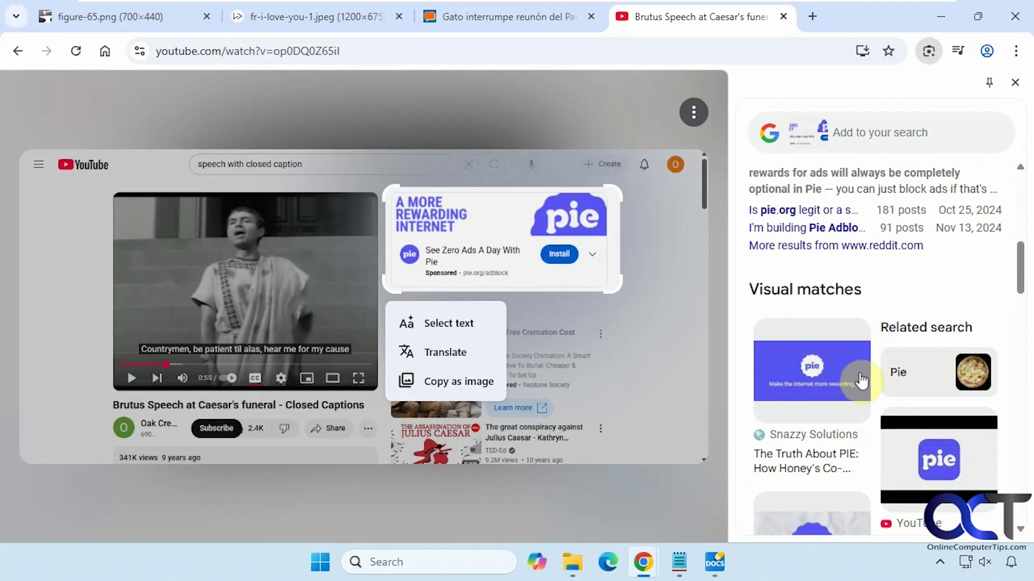
{"action": "scroll", "coordinate": [859, 380], "scroll_direction": "down", "scroll_amount": 3}
{"action": "scroll", "coordinate": [861, 380], "scroll_direction": "up", "scroll_amount": 4}
{"action": "scroll", "coordinate": [861, 381], "scroll_direction": "up", "scroll_amount": 4}
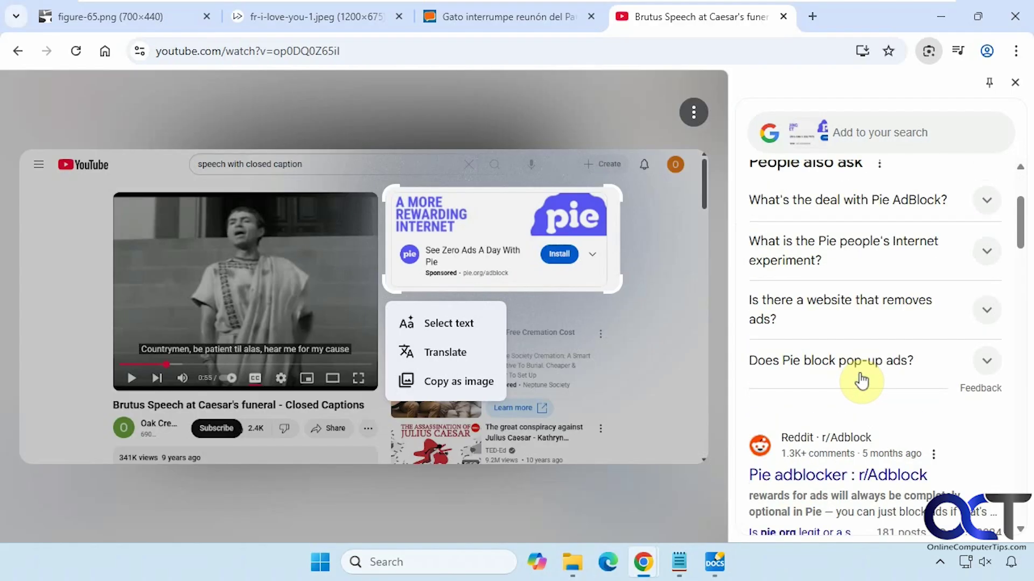